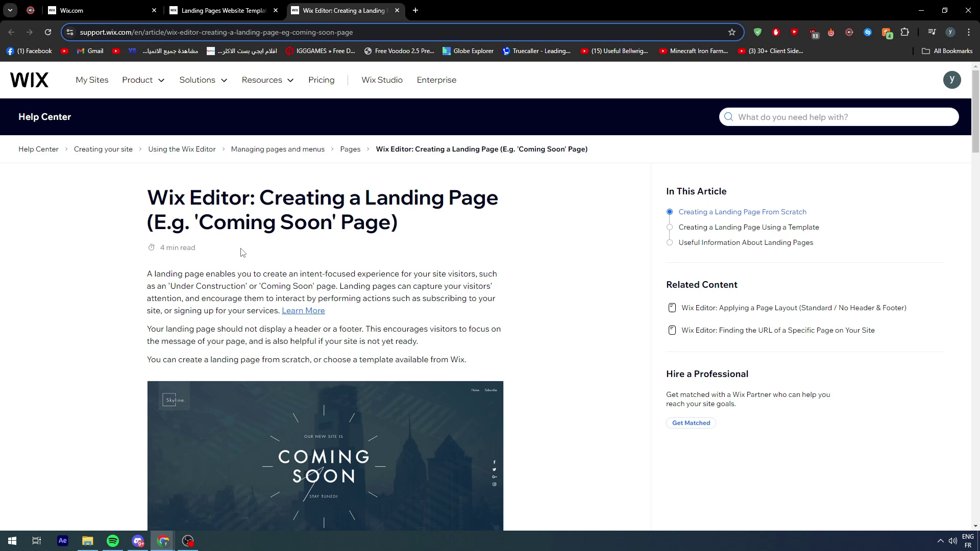
scroll(241, 252, "down", 1)
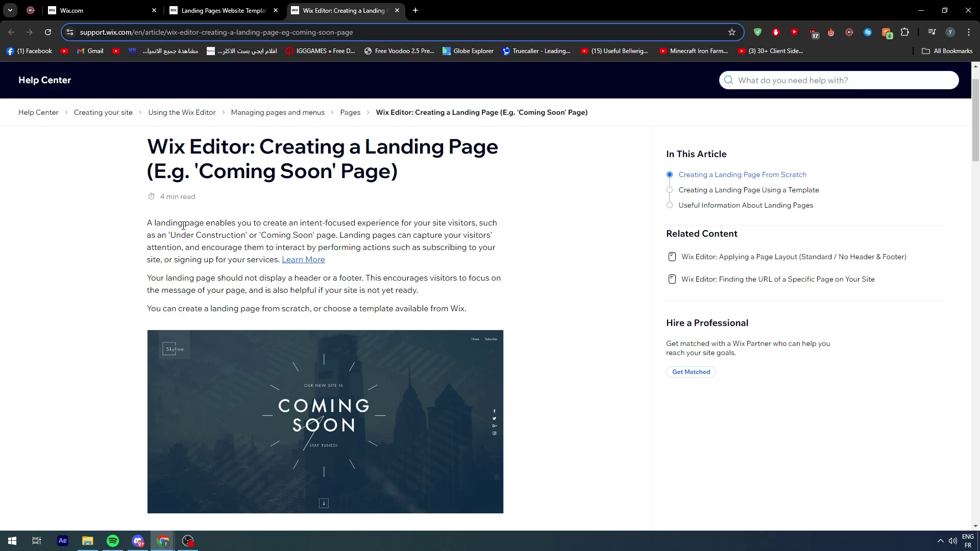
Step: Leave the landing-page help article for the Wix site dashboard's blog setup checklist
left_click(112, 4)
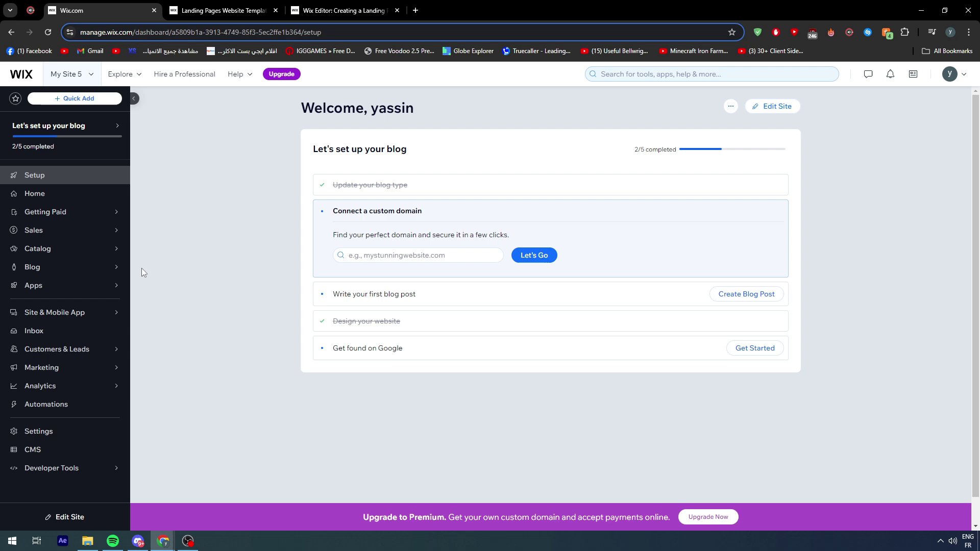
Step: Go back to the help article's 'Creating a Landing Page From Scratch' steps
left_click(376, 10)
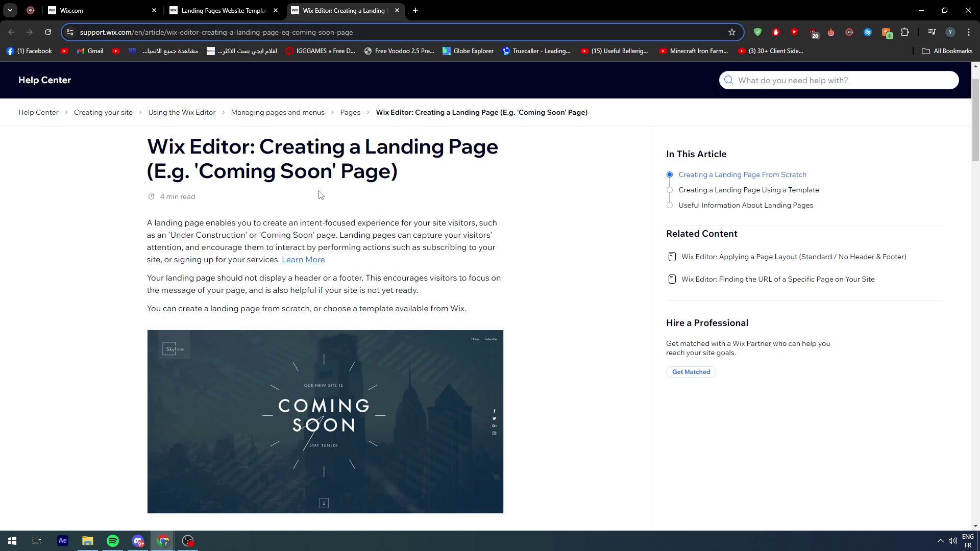
scroll(306, 206, "down", 2)
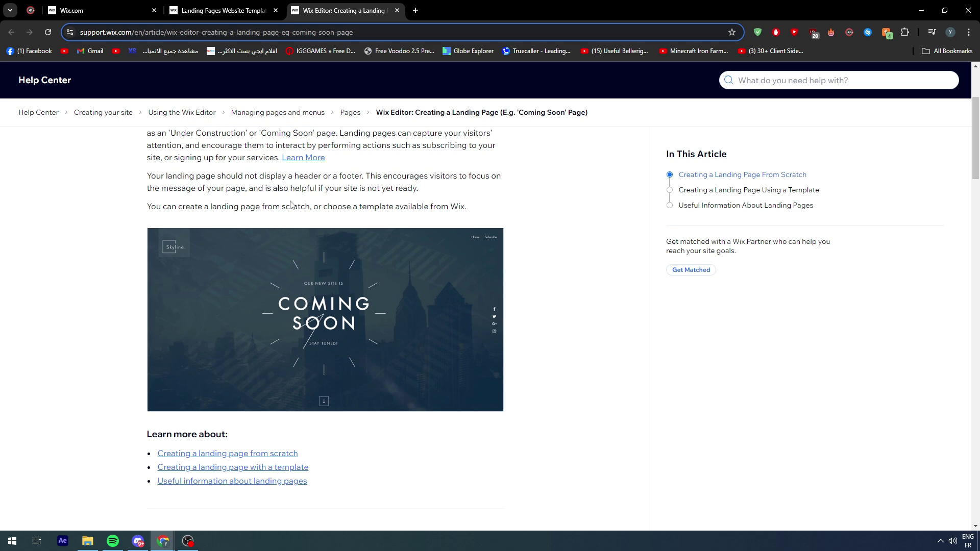
scroll(291, 210, "up", 3)
scroll(243, 220, "down", 3)
scroll(244, 218, "down", 1)
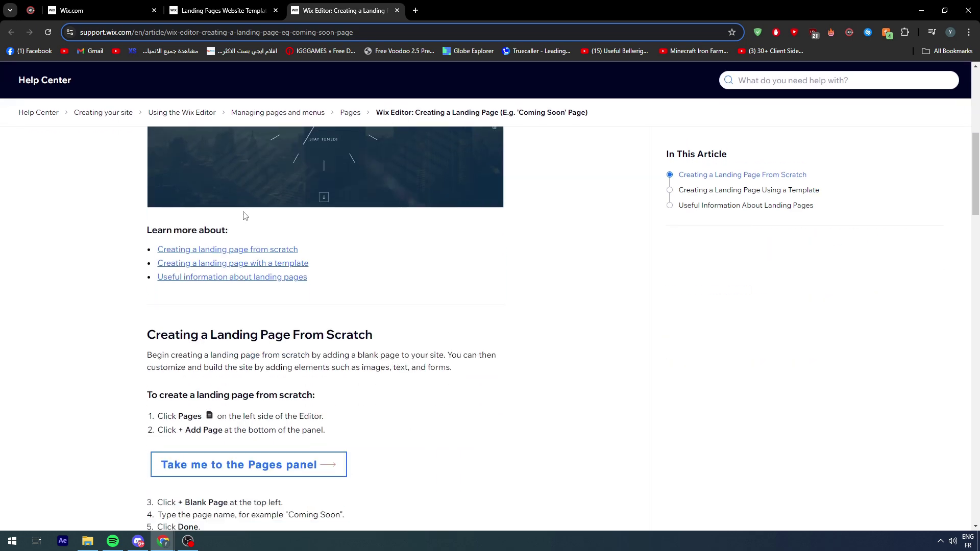
scroll(244, 218, "down", 1)
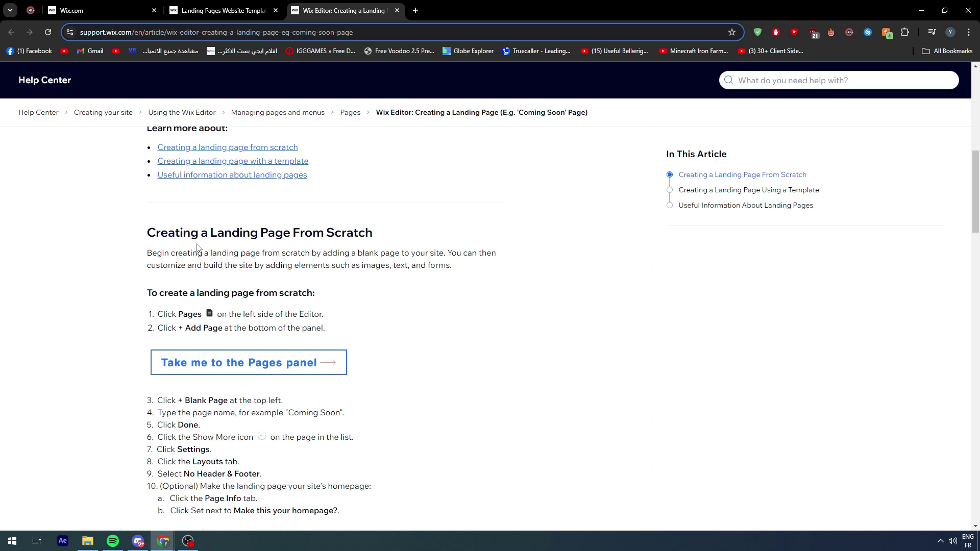
scroll(190, 277, "down", 1)
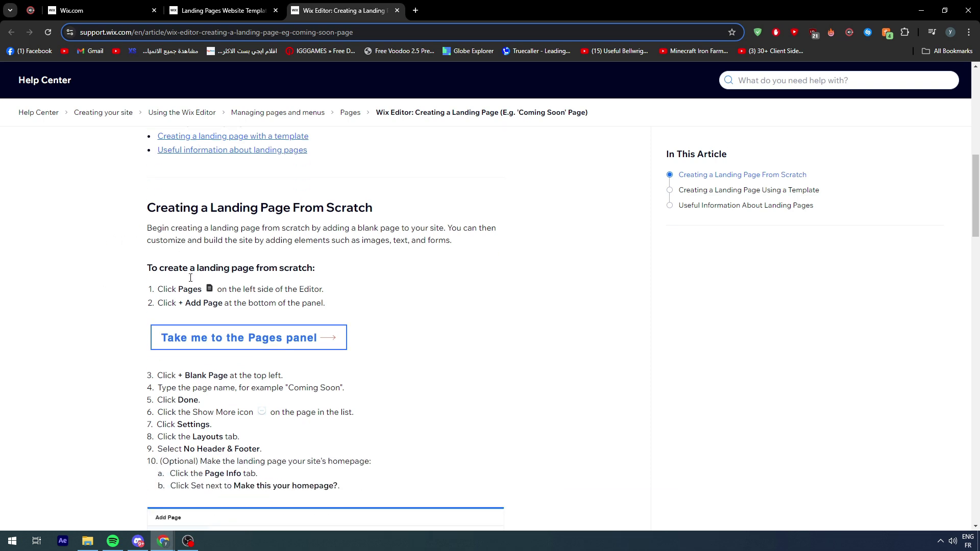
scroll(190, 278, "down", 1)
scroll(233, 260, "up", 1)
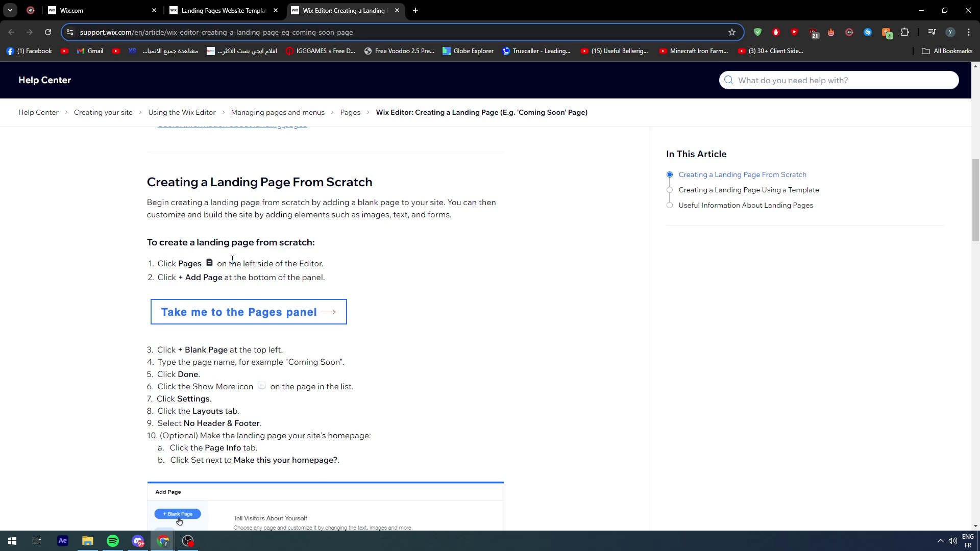
Step: Browse the Landing Pages template gallery and open the App Launch (Sculpty fitness) template
left_click(218, 11)
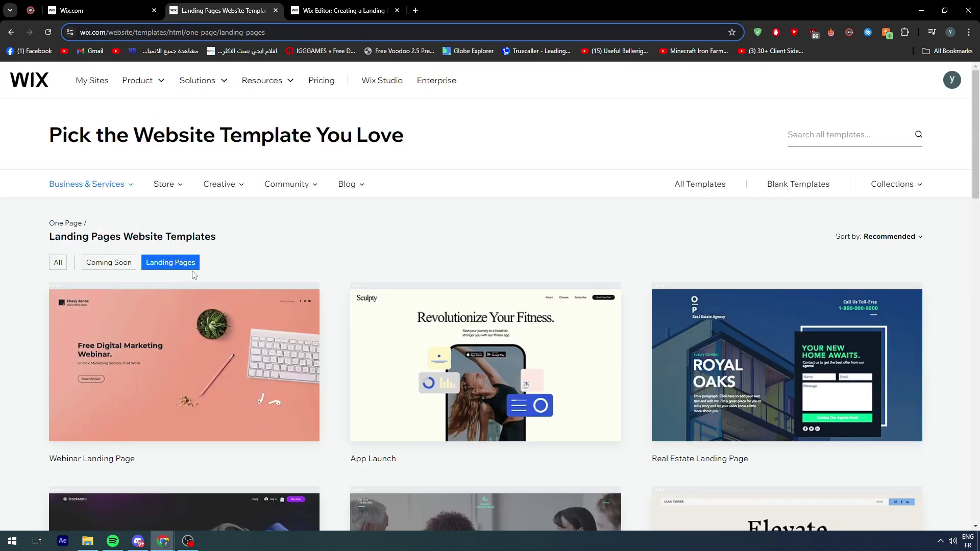
scroll(263, 254, "down", 1)
scroll(57, 170, "up", 1)
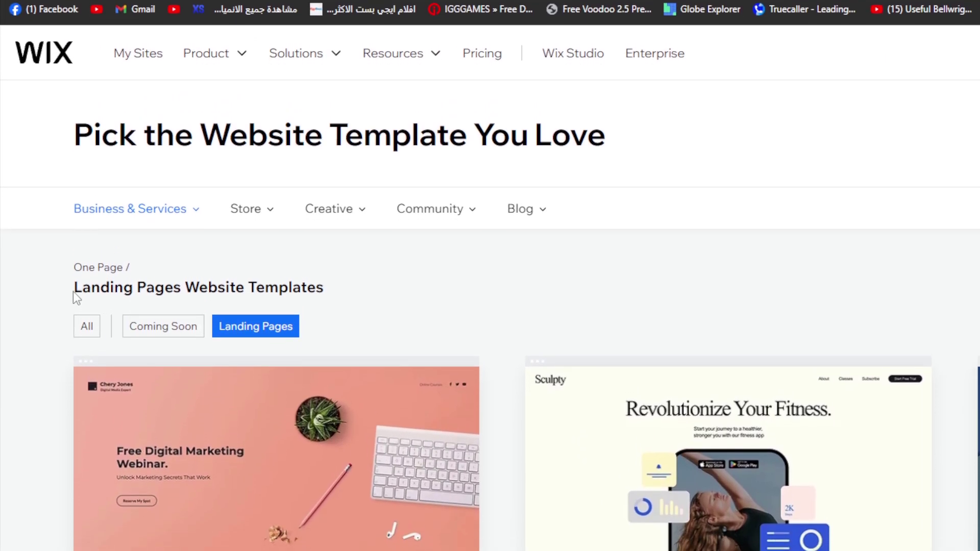
left_click_drag(73, 318, 324, 316)
left_click(318, 320)
scroll(238, 280, "down", 2)
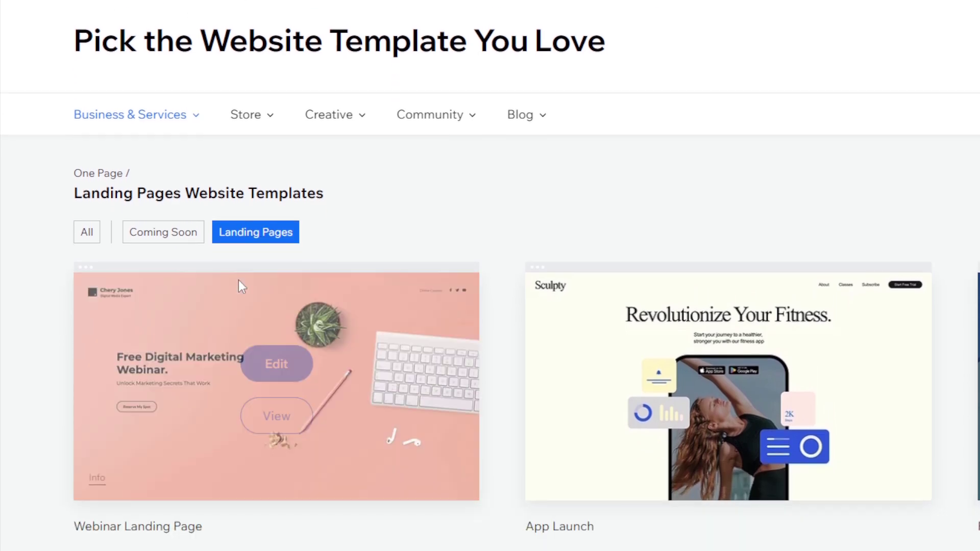
scroll(210, 272, "down", 1)
scroll(81, 280, "down", 2)
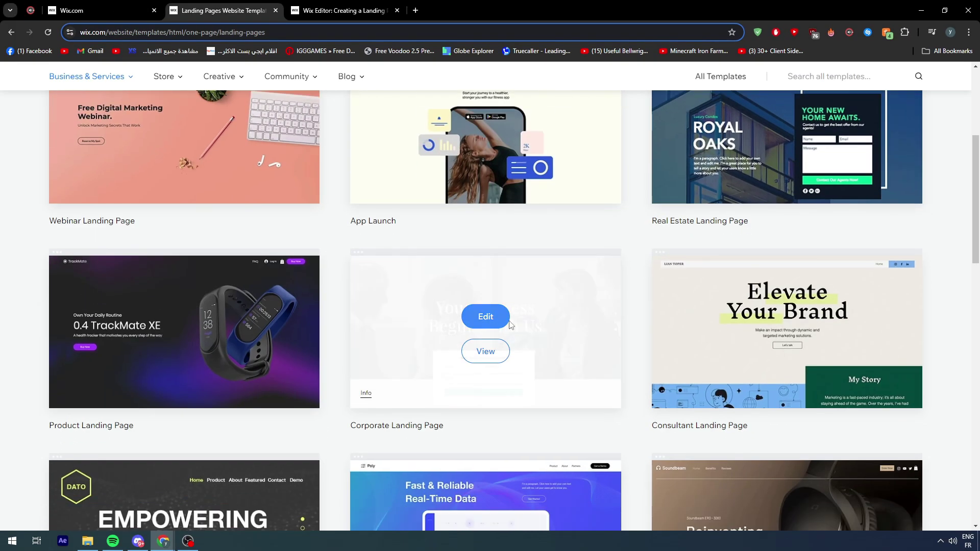
scroll(467, 322, "down", 2)
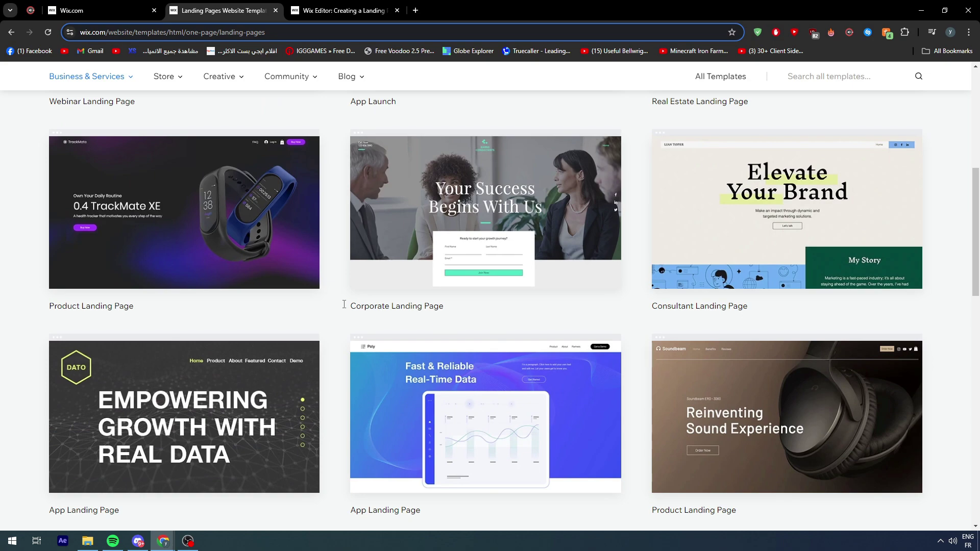
scroll(605, 292, "down", 2)
scroll(536, 306, "down", 2)
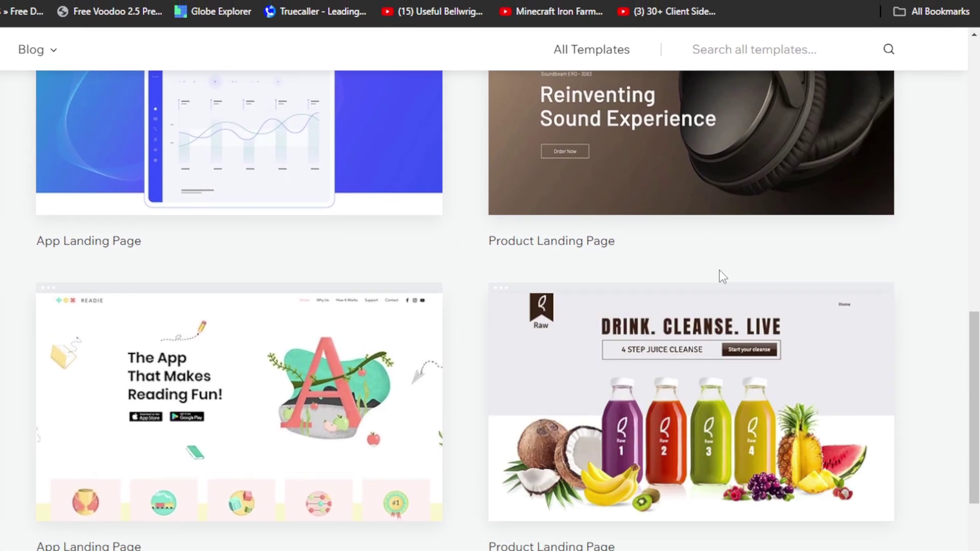
scroll(719, 273, "up", 2)
scroll(719, 273, "up", 3)
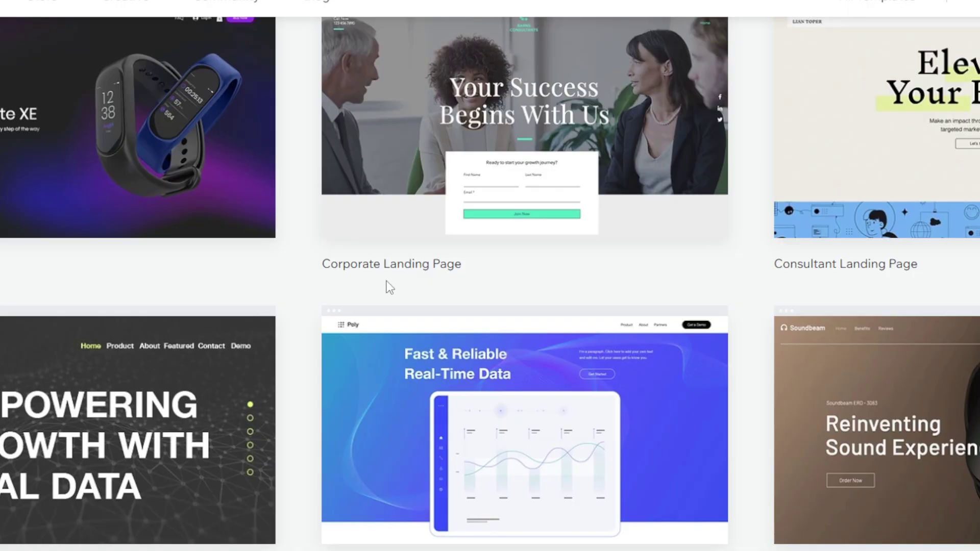
scroll(486, 283, "up", 2)
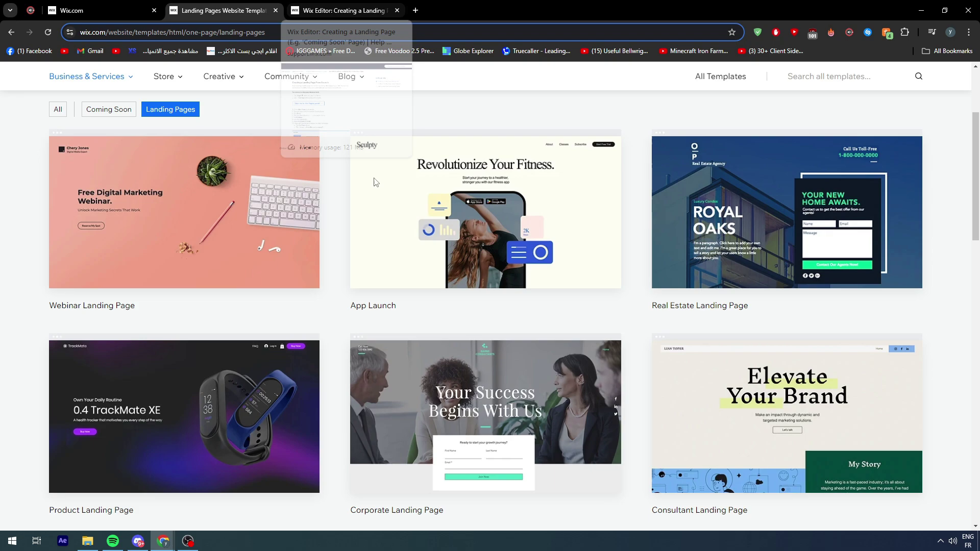
scroll(246, 201, "down", 5)
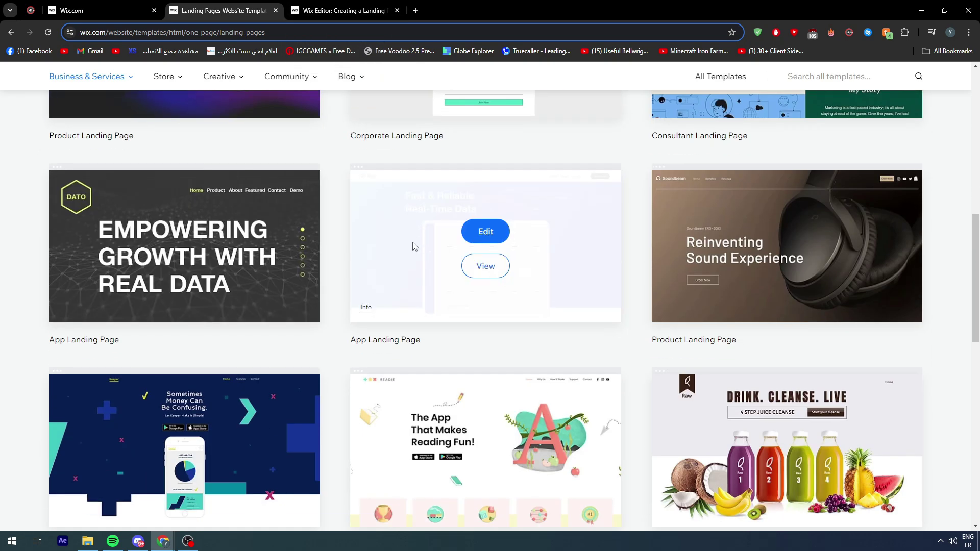
scroll(299, 227, "down", 3)
scroll(300, 227, "up", 4)
scroll(564, 220, "up", 4)
scroll(530, 240, "up", 1)
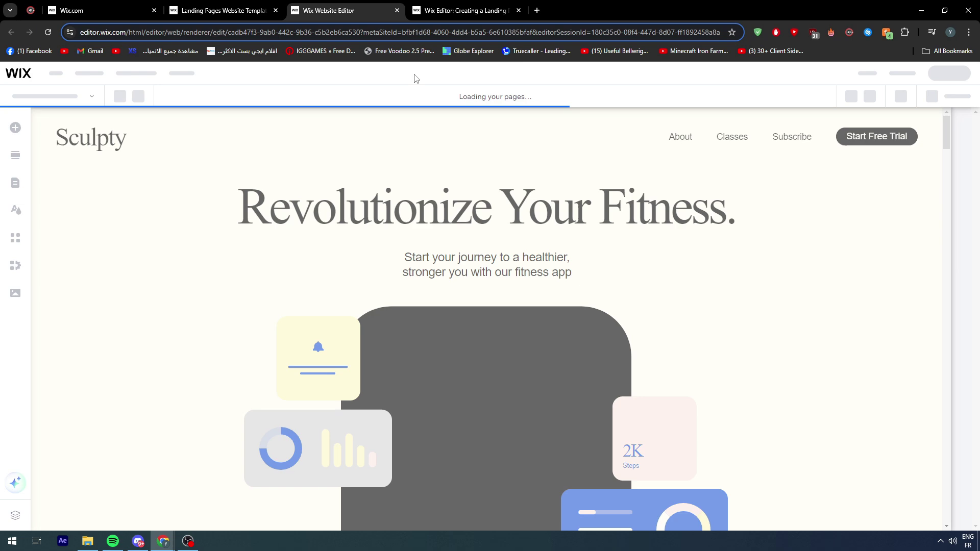
Step: Recheck the landing-page help instructions, then return to the loaded Sculpty template
left_click(463, 9)
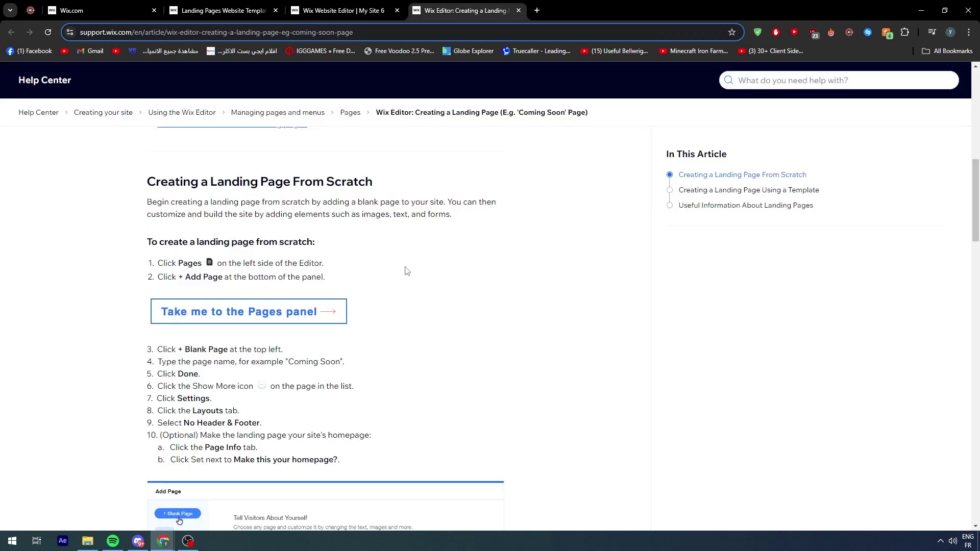
left_click(371, 6)
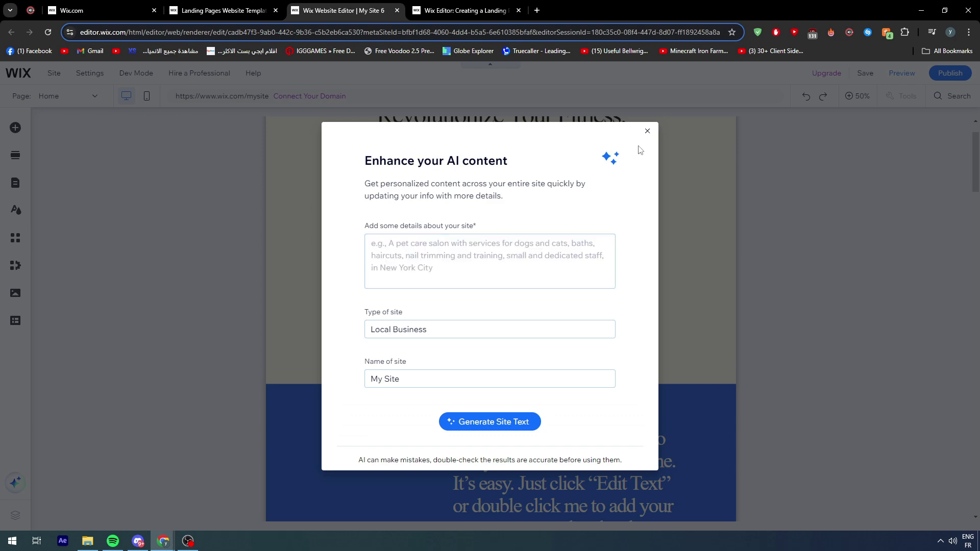
left_click(647, 131)
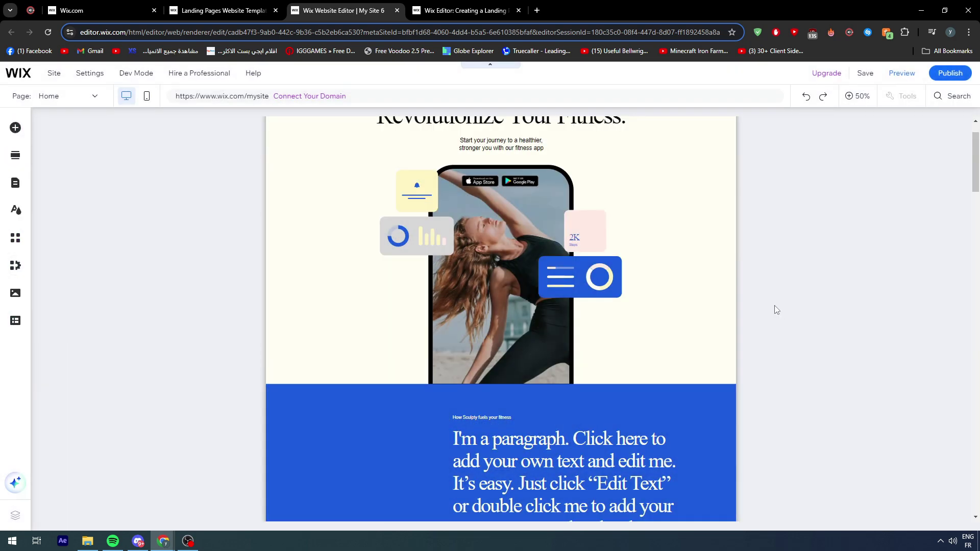
scroll(774, 306, "down", 1)
scroll(580, 337, "down", 4)
scroll(503, 451, "down", 2)
scroll(493, 458, "down", 4)
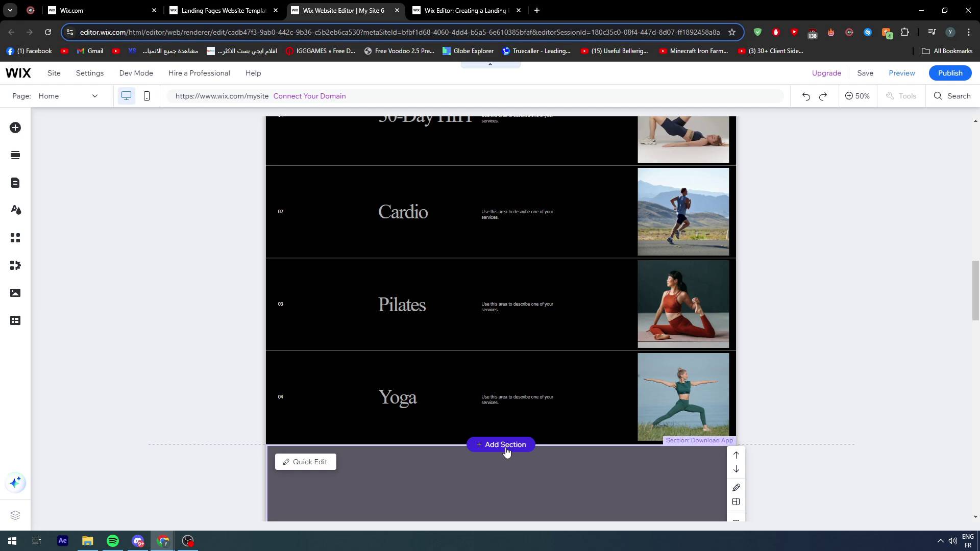
scroll(507, 453, "down", 6)
scroll(536, 460, "up", 6)
scroll(534, 474, "up", 6)
scroll(534, 474, "up", 5)
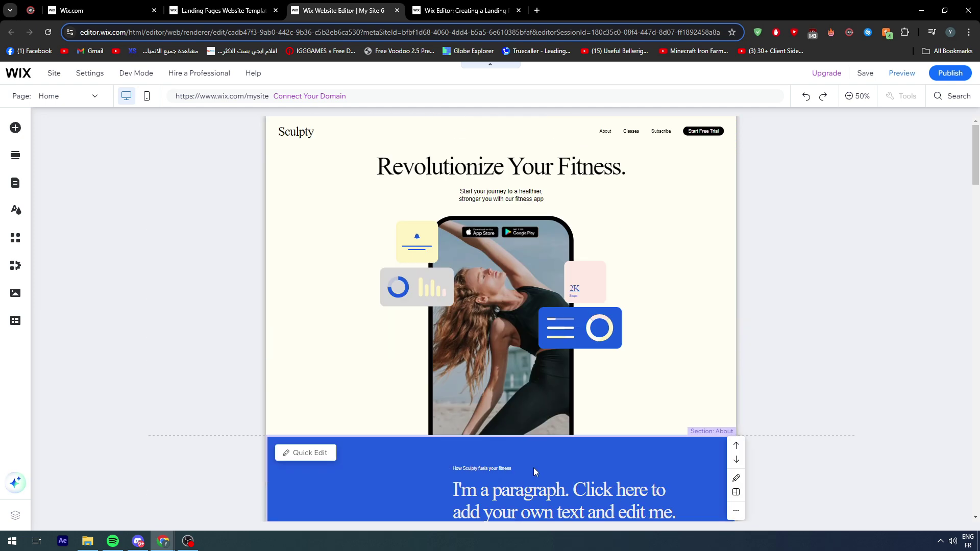
left_click(847, 98)
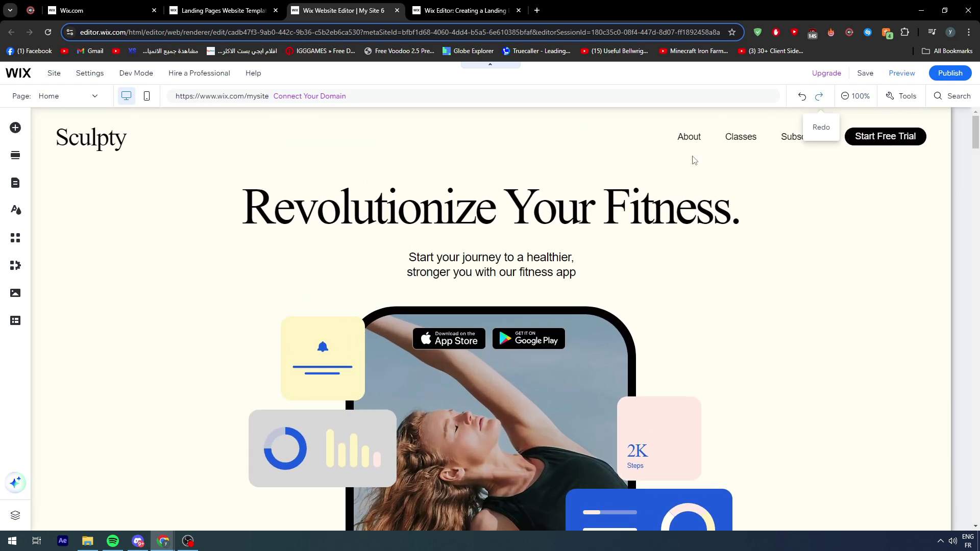
scroll(540, 279, "down", 3)
scroll(529, 268, "up", 3)
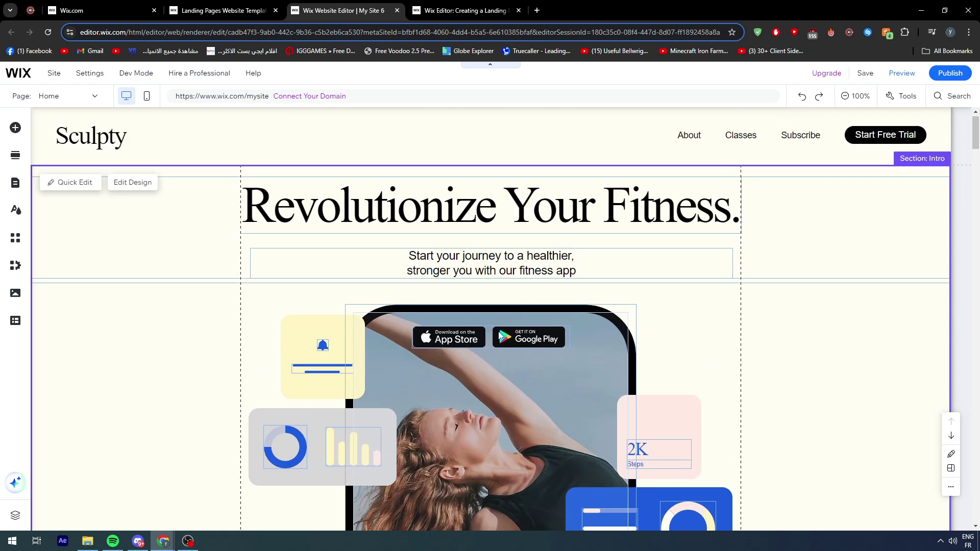
scroll(515, 254, "down", 3)
scroll(447, 244, "down", 4)
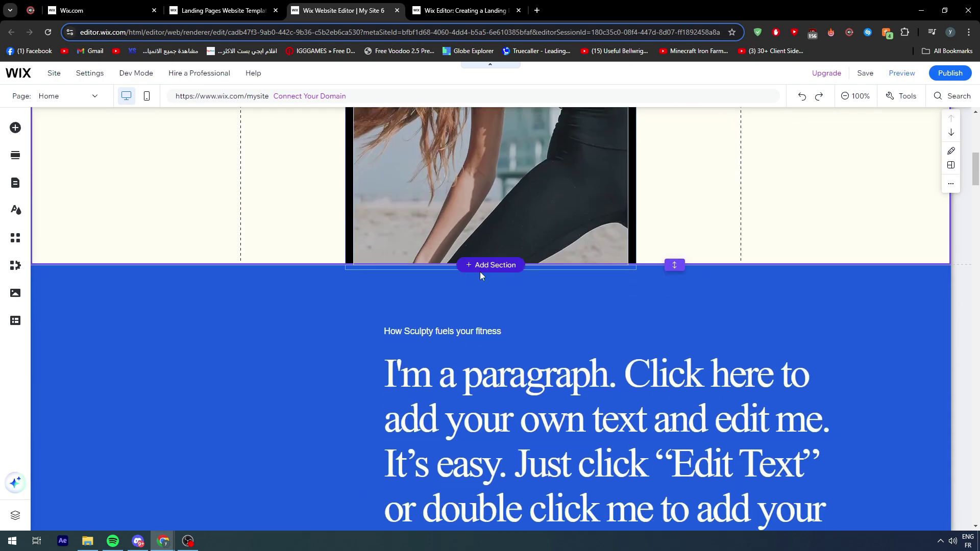
scroll(480, 272, "down", 2)
scroll(497, 245, "down", 3)
scroll(498, 249, "down", 4)
scroll(494, 253, "up", 3)
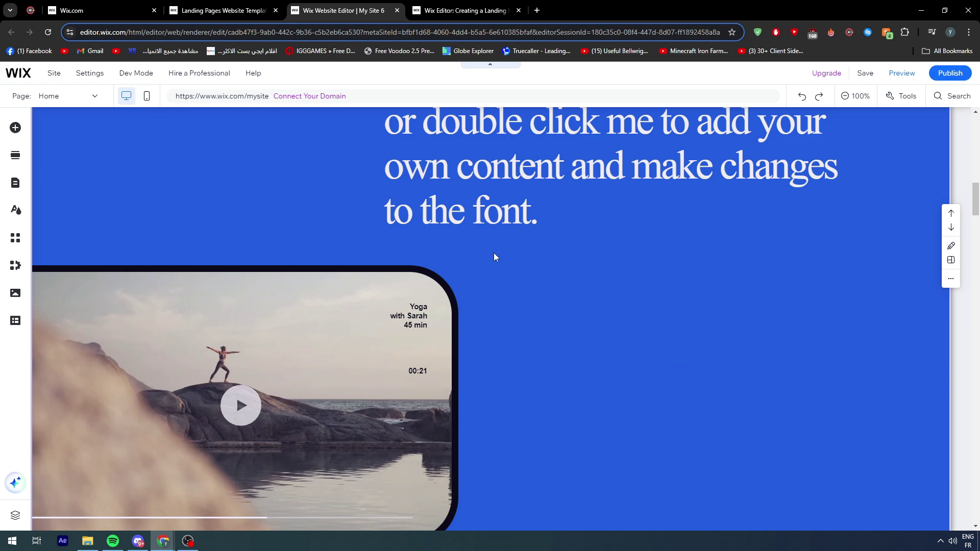
scroll(491, 256, "down", 3)
scroll(488, 264, "down", 4)
scroll(286, 297, "down", 3)
scroll(284, 321, "down", 3)
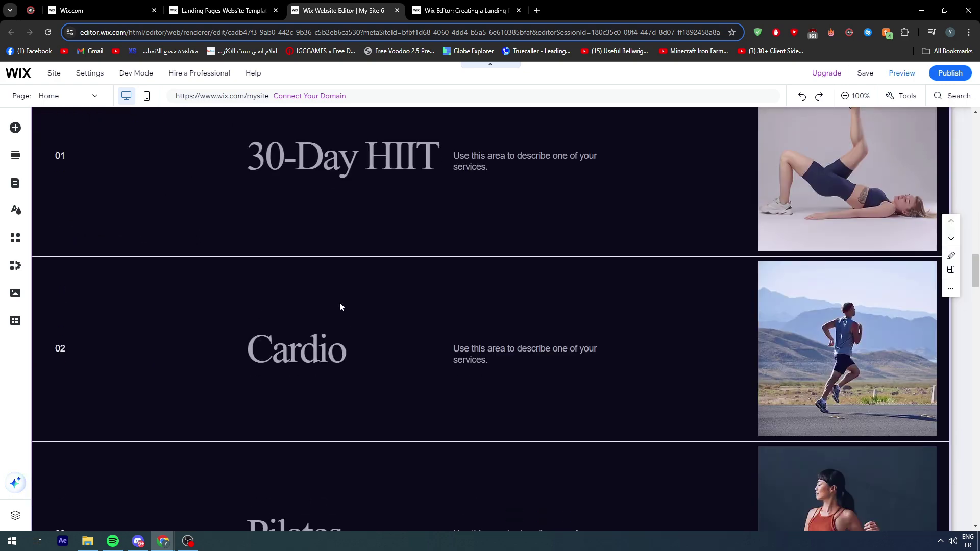
scroll(338, 307, "up", 3)
scroll(212, 277, "up", 4)
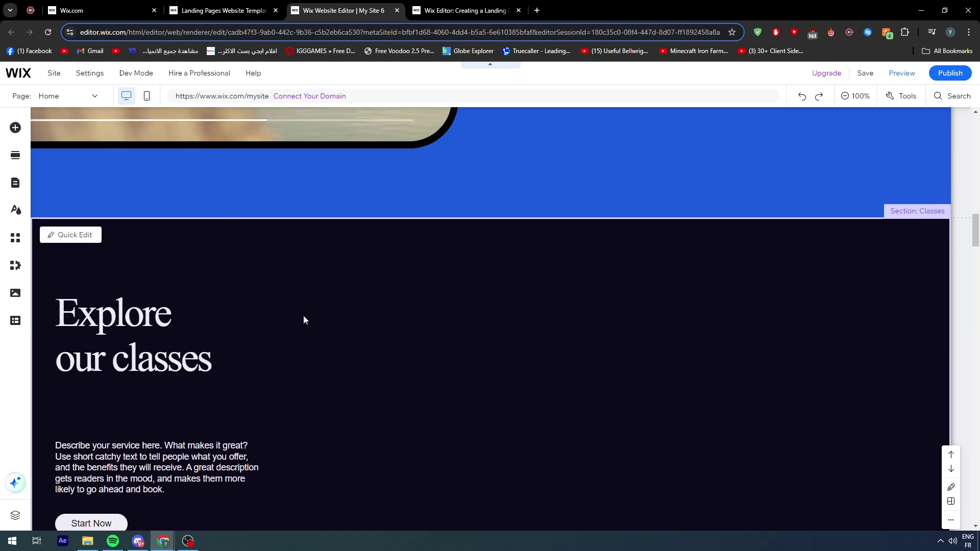
scroll(321, 329, "up", 5)
scroll(342, 350, "down", 3)
scroll(341, 349, "down", 4)
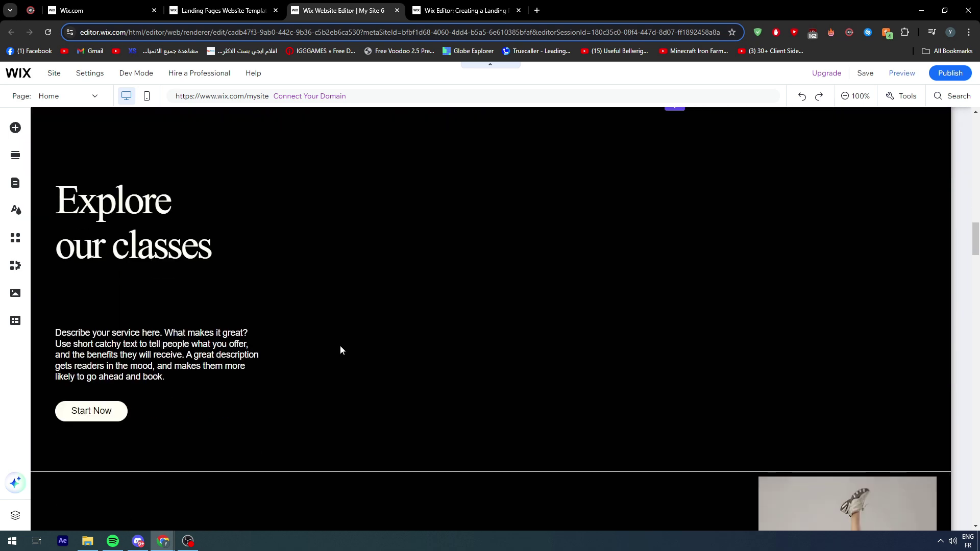
scroll(340, 345, "up", 3)
scroll(340, 345, "down", 4)
scroll(341, 345, "up", 1)
scroll(341, 350, "up", 1)
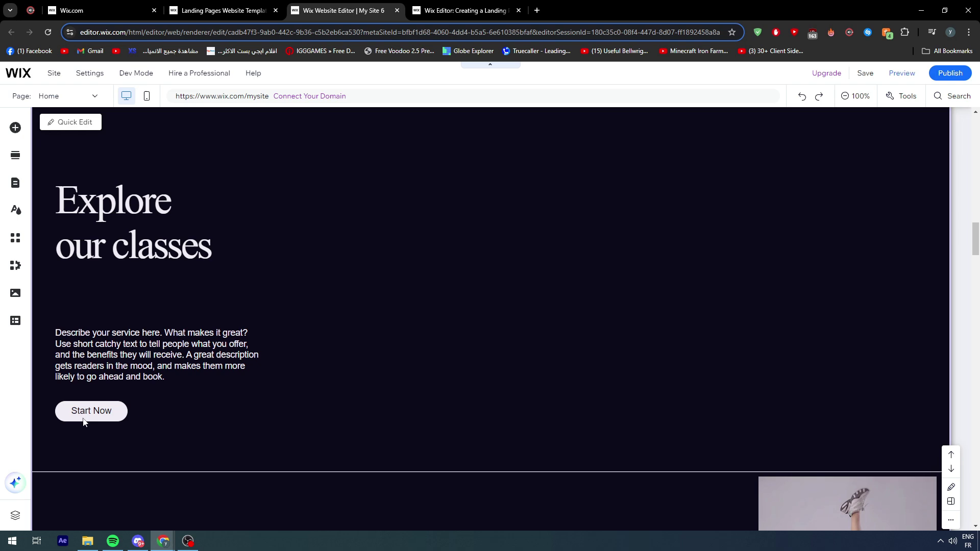
scroll(199, 373, "down", 5)
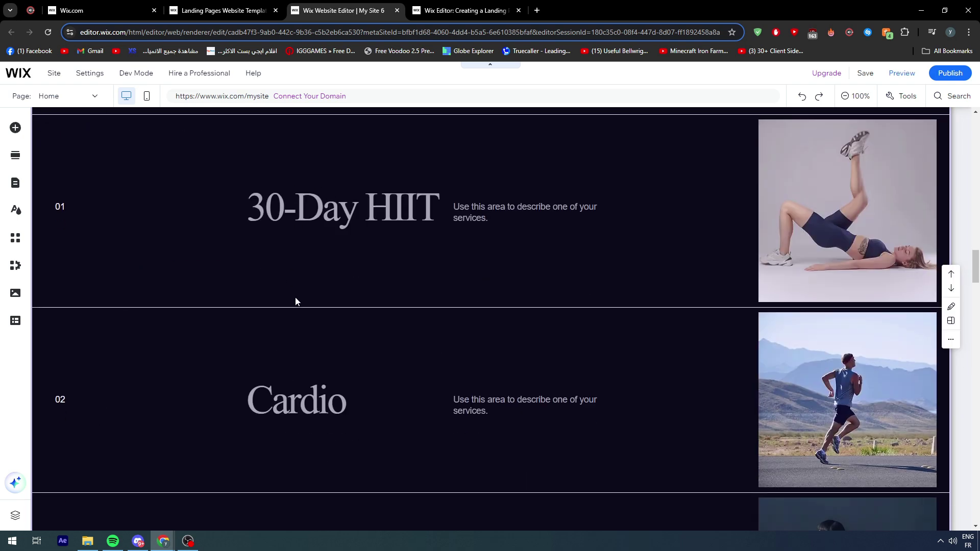
scroll(295, 301, "down", 4)
scroll(297, 295, "down", 4)
scroll(298, 294, "down", 3)
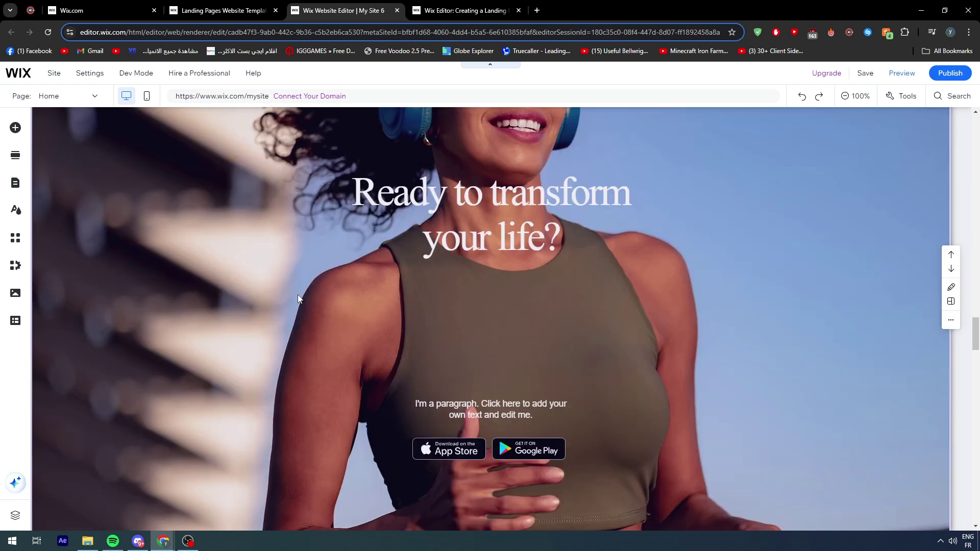
scroll(405, 274, "down", 4)
scroll(464, 322, "up", 1)
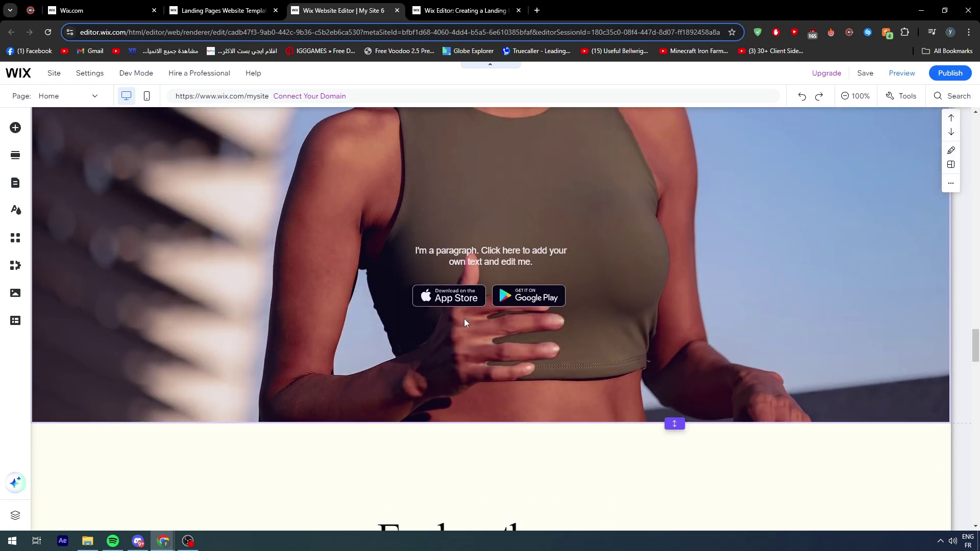
scroll(487, 300, "down", 5)
scroll(490, 293, "down", 1)
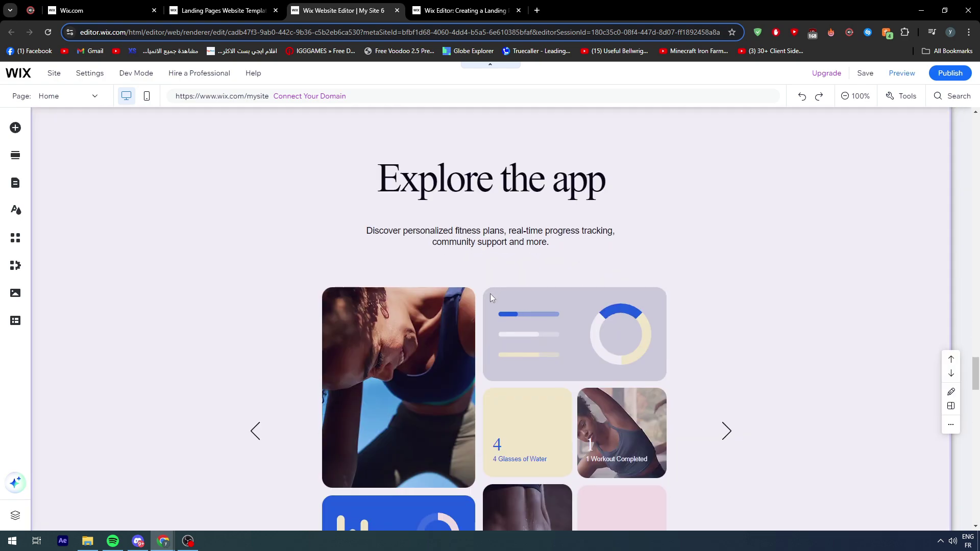
scroll(489, 292, "down", 3)
scroll(534, 261, "down", 3)
scroll(534, 261, "up", 3)
scroll(599, 322, "down", 4)
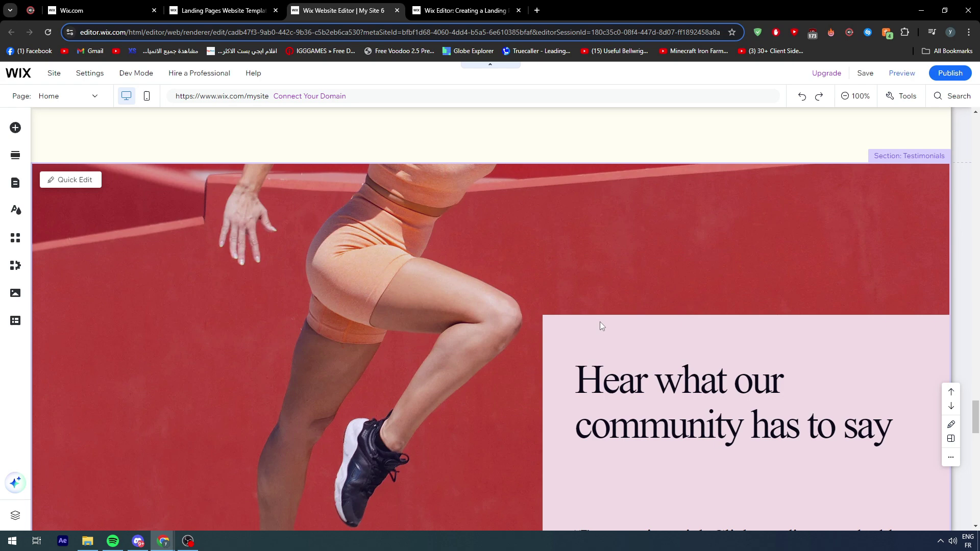
scroll(552, 360, "down", 5)
scroll(505, 398, "down", 4)
scroll(505, 396, "down", 5)
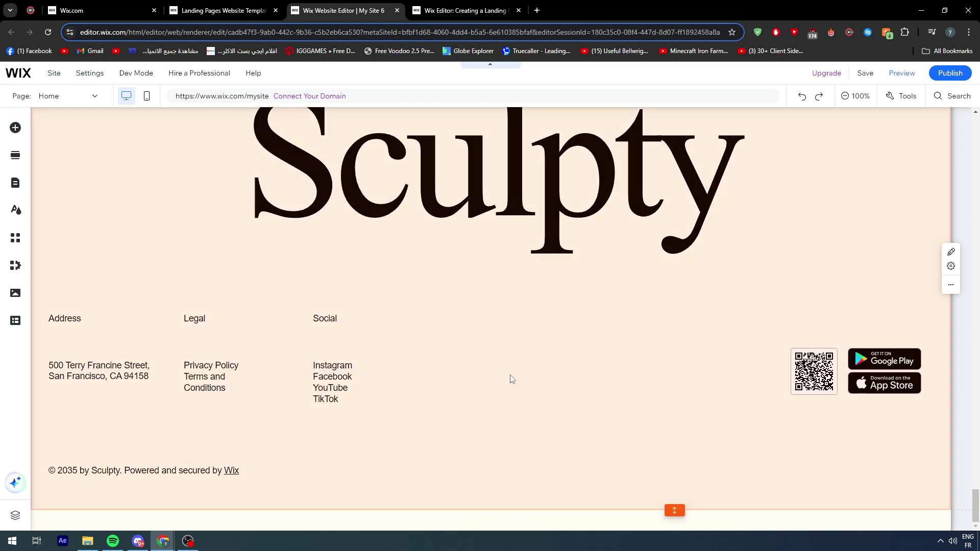
scroll(514, 379, "up", 1)
scroll(431, 344, "up", 4)
scroll(470, 372, "up", 3)
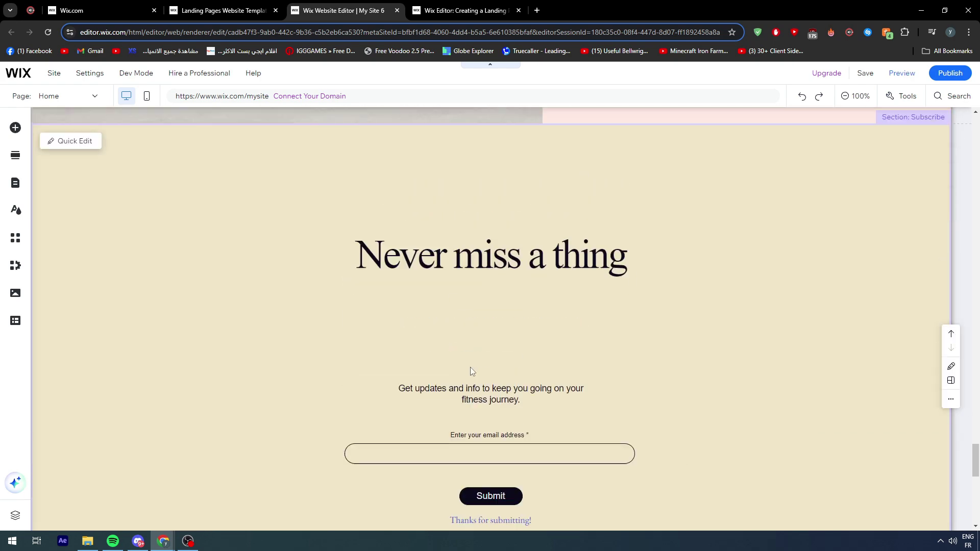
scroll(485, 376, "up", 5)
scroll(468, 396, "up", 3)
scroll(468, 395, "up", 5)
scroll(475, 390, "up", 5)
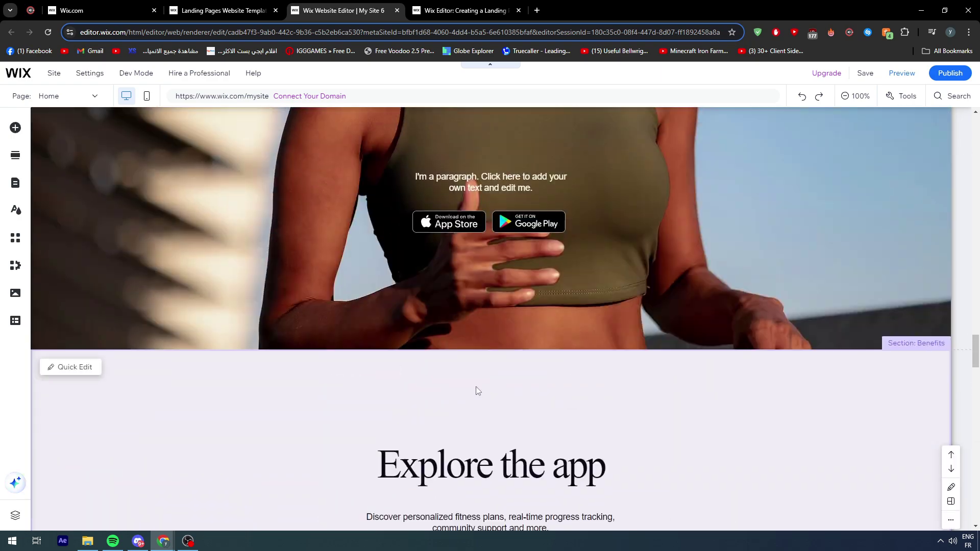
scroll(475, 390, "up", 3)
left_click_drag(976, 330, 975, 136)
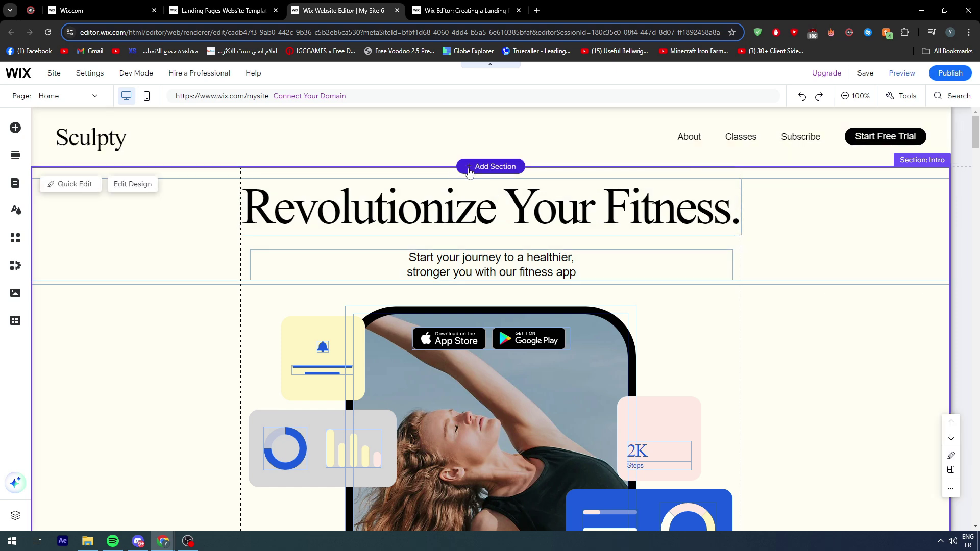
left_click(469, 166)
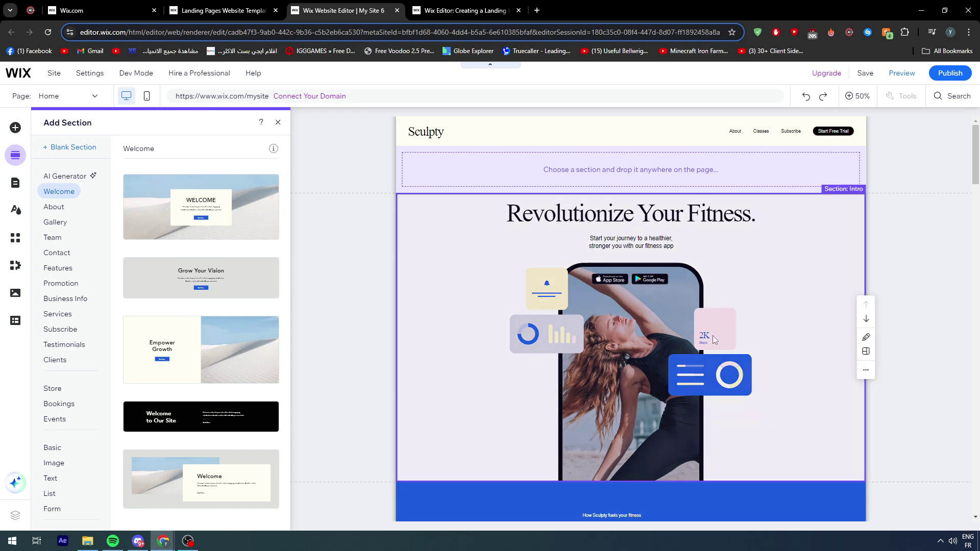
scroll(722, 323, "down", 5)
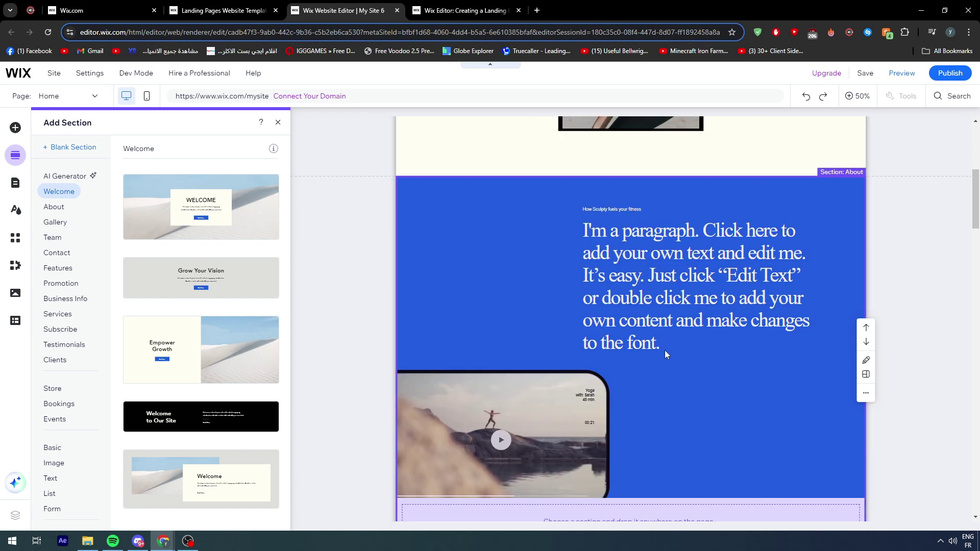
scroll(665, 350, "down", 5)
scroll(632, 308, "down", 5)
scroll(594, 310, "down", 5)
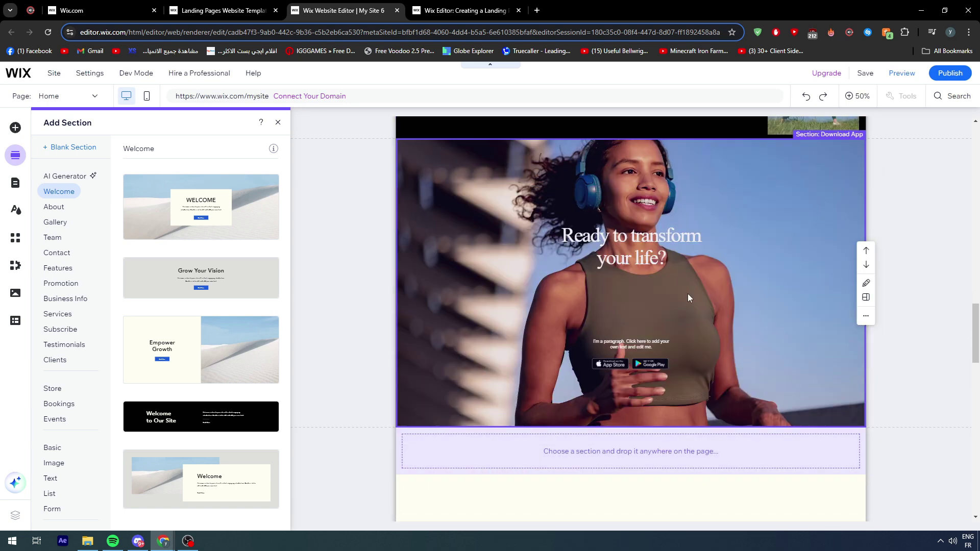
scroll(743, 322, "up", 5)
scroll(817, 338, "up", 5)
scroll(796, 367, "up", 3)
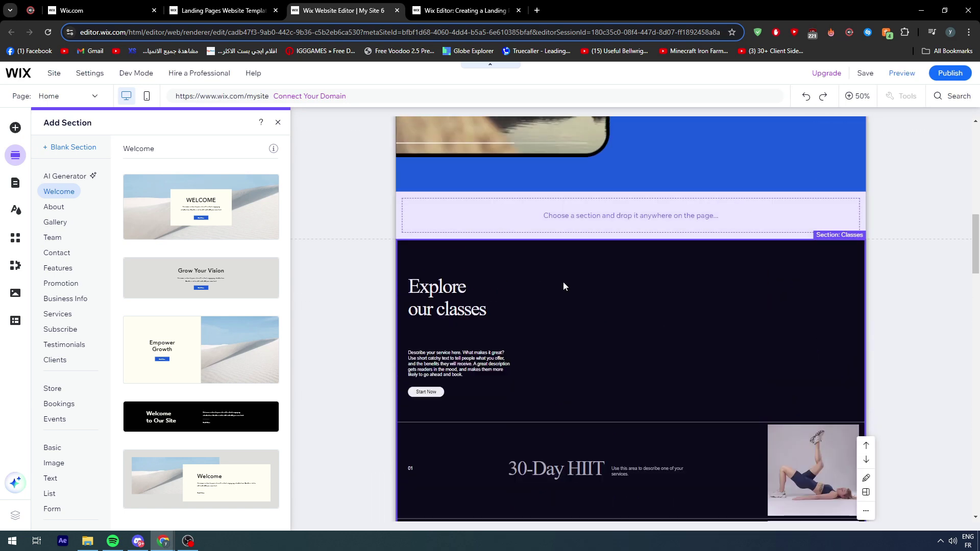
scroll(564, 286, "up", 3)
scroll(584, 333, "up", 3)
scroll(641, 325, "up", 3)
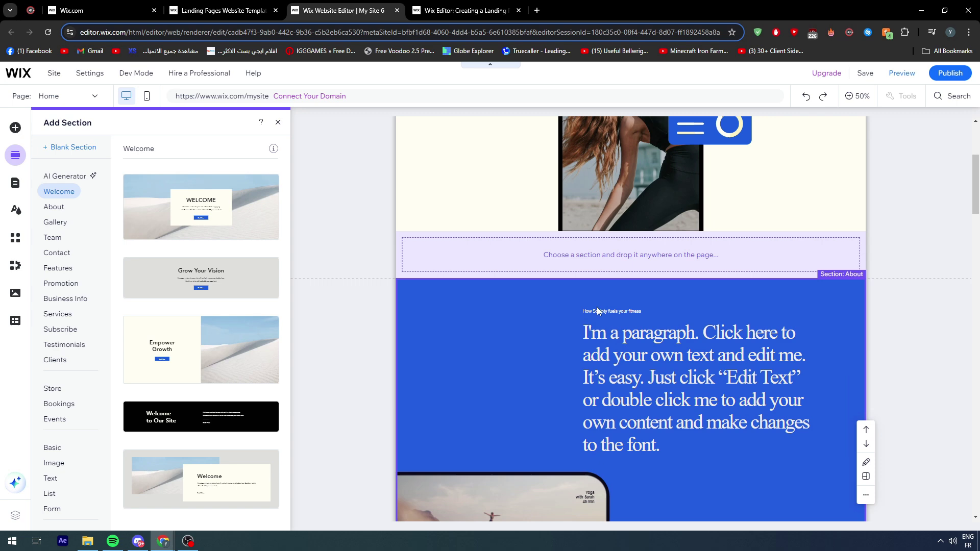
scroll(598, 311, "up", 3)
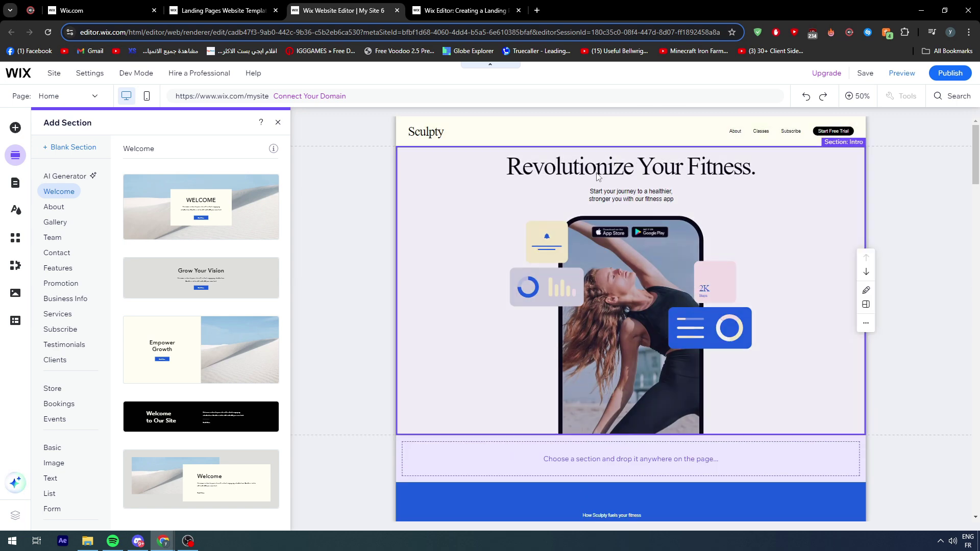
left_click(576, 175)
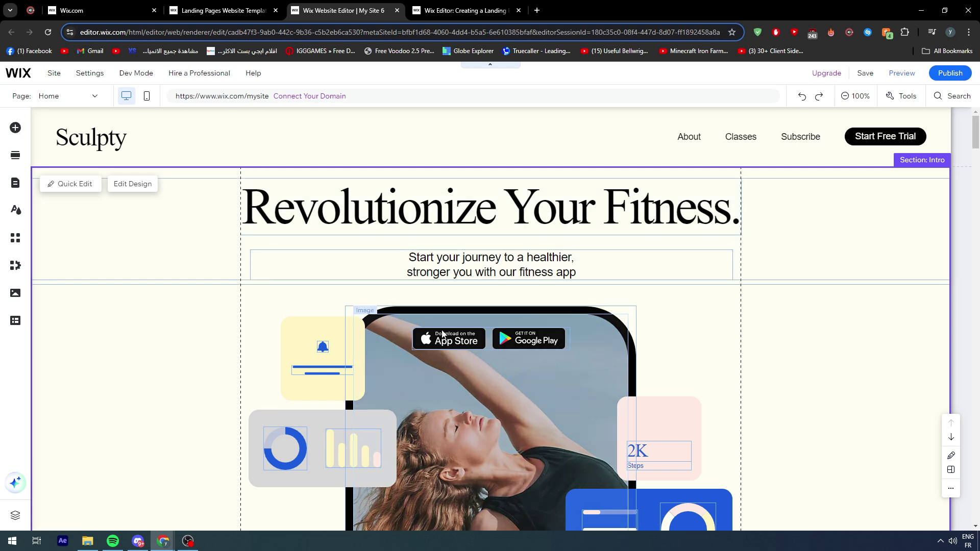
scroll(451, 306, "down", 1)
Step: Look through the background box styling options for the app download badges
double_click(463, 289)
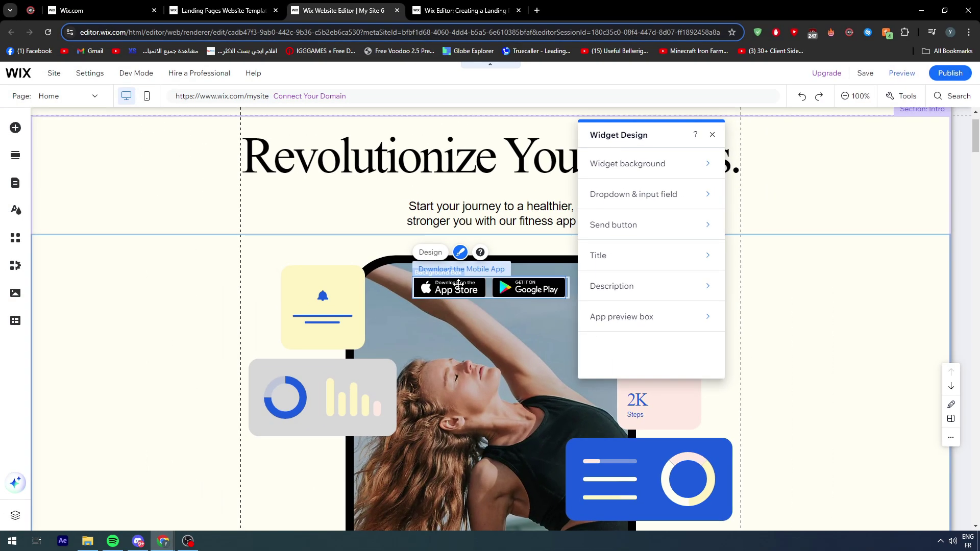
left_click(621, 316)
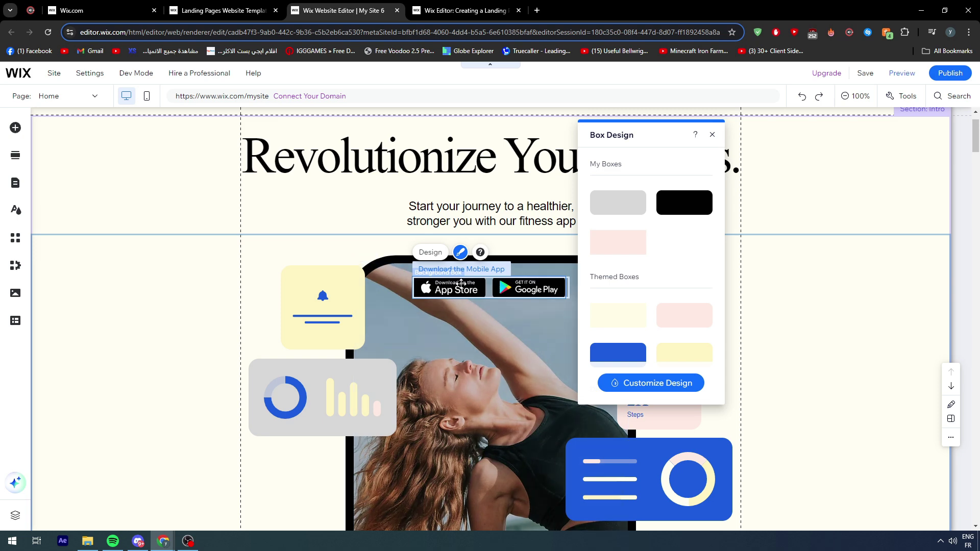
left_click(461, 257)
left_click(460, 253)
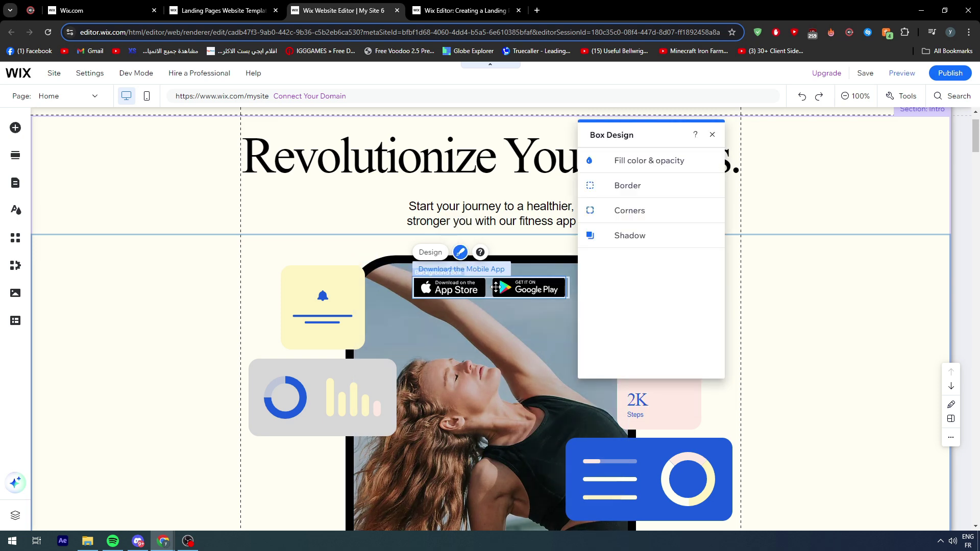
left_click(527, 292)
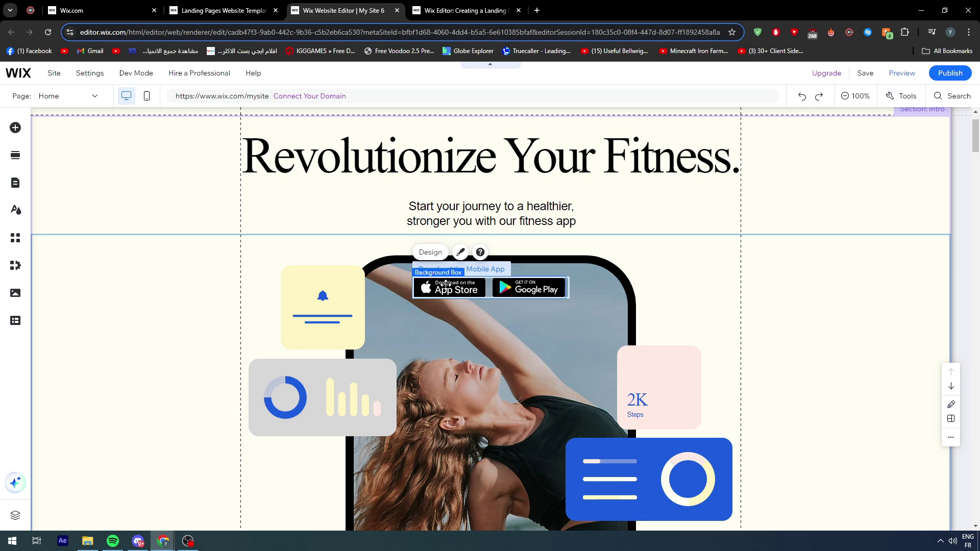
scroll(456, 303, "up", 1)
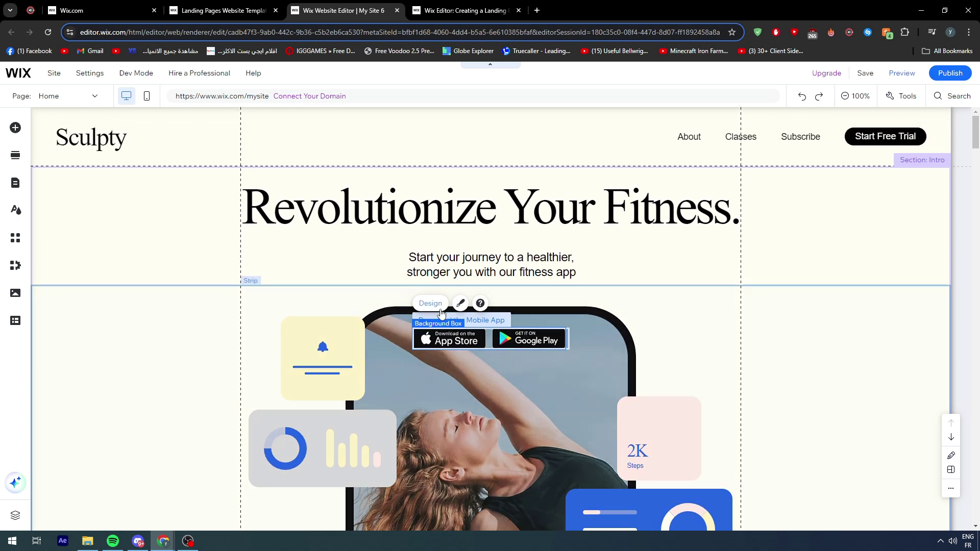
left_click(440, 309)
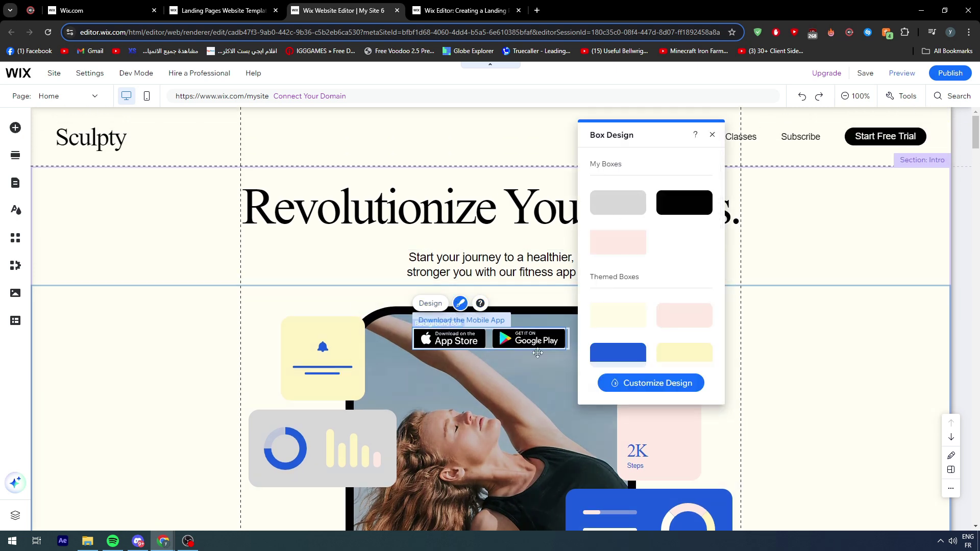
Step: Move the app store badges to the right, below the 'Start your journey' tagline
left_click_drag(537, 353, 842, 300)
left_click(775, 333)
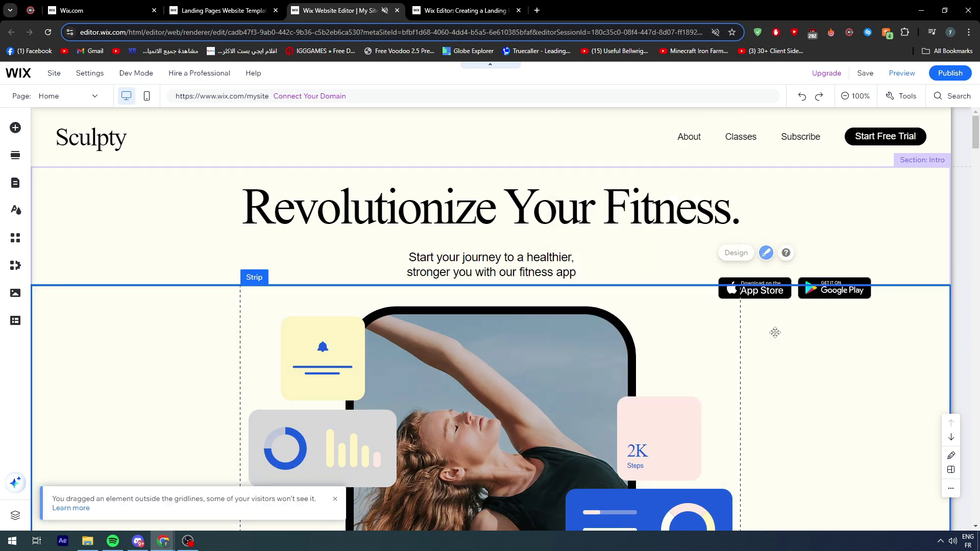
left_click(772, 291)
left_click_drag(771, 292, 781, 348)
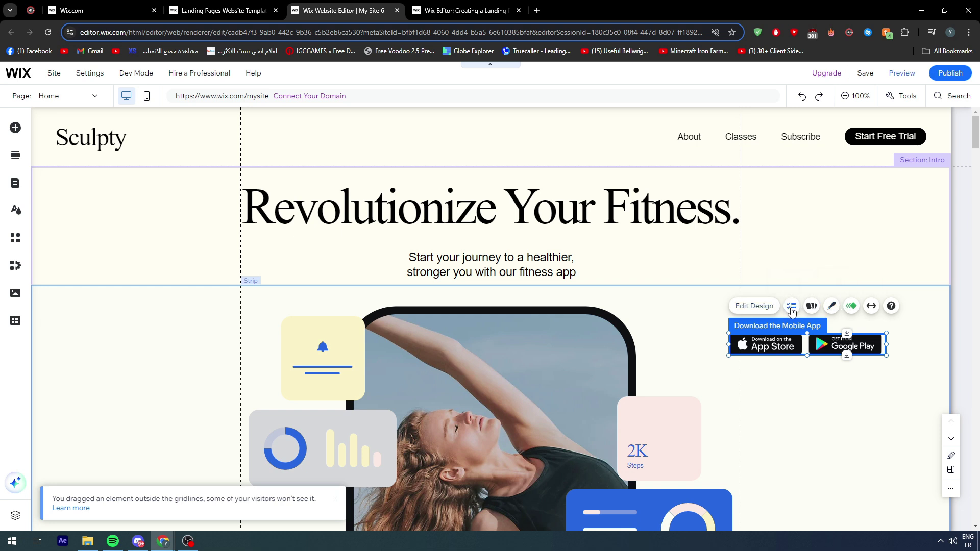
Step: Toggle the Google Play and App Store badge elements, then centre the badges over the phone image
left_click(792, 307)
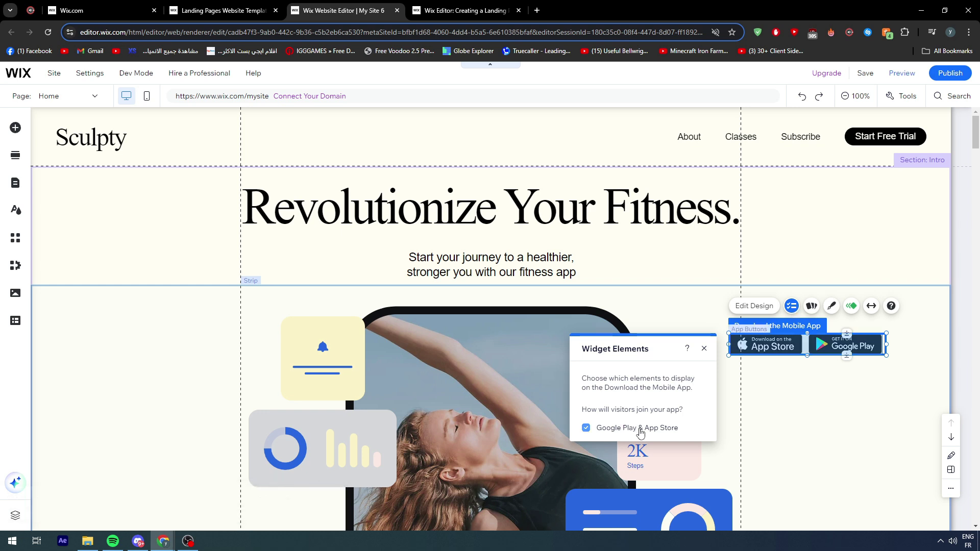
left_click(621, 429)
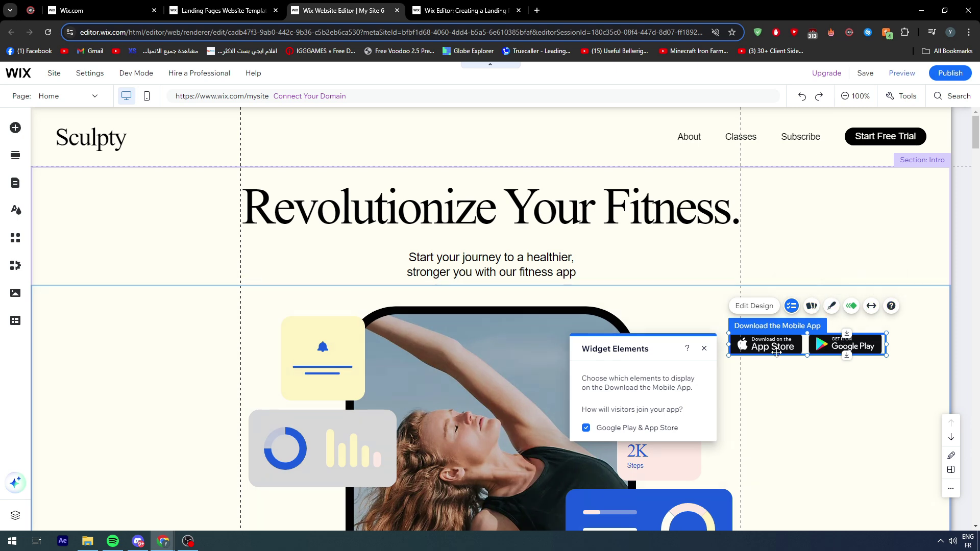
right_click(764, 353)
left_click(802, 346)
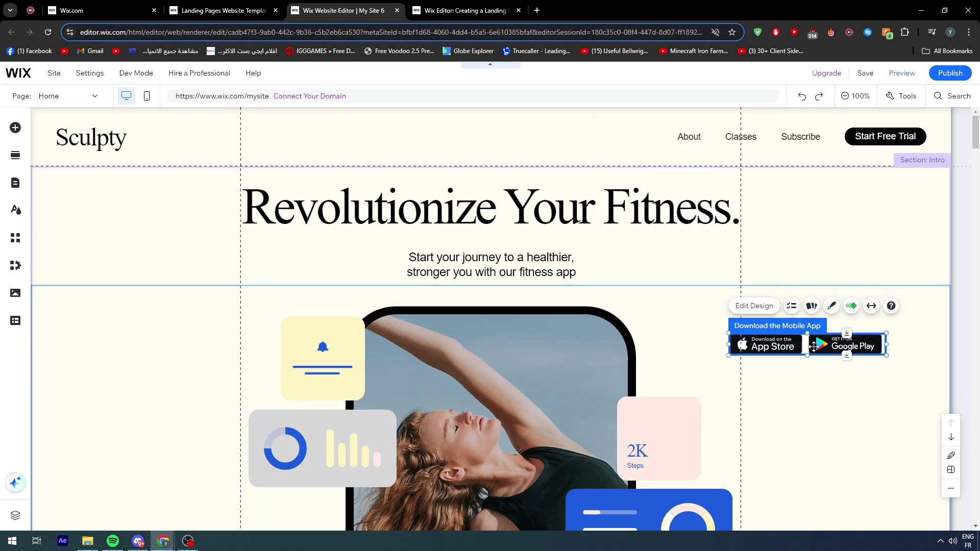
left_click_drag(802, 347, 443, 368)
scroll(538, 344, "down", 4)
scroll(538, 344, "down", 4)
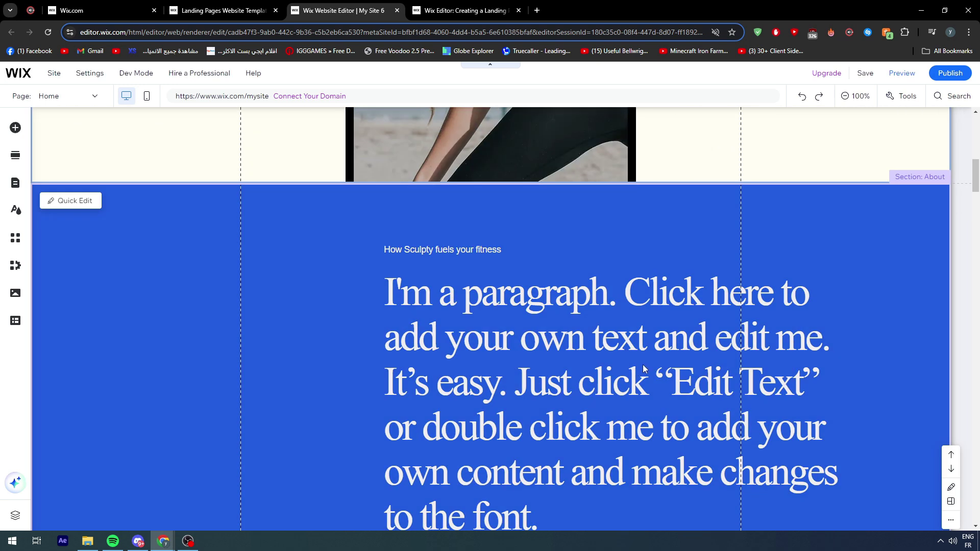
scroll(635, 365, "down", 4)
scroll(626, 364, "down", 4)
scroll(627, 363, "down", 4)
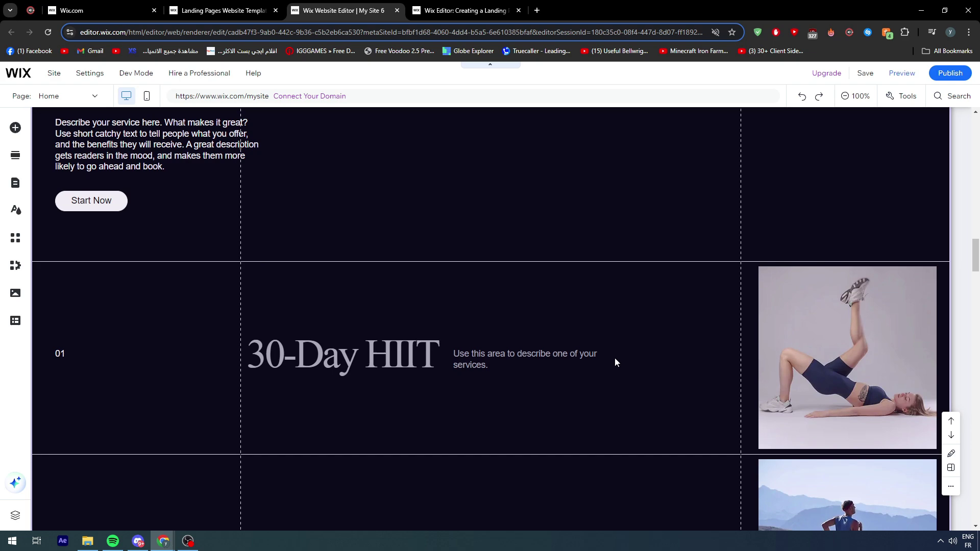
scroll(615, 362, "down", 4)
scroll(613, 363, "down", 4)
scroll(613, 364, "down", 4)
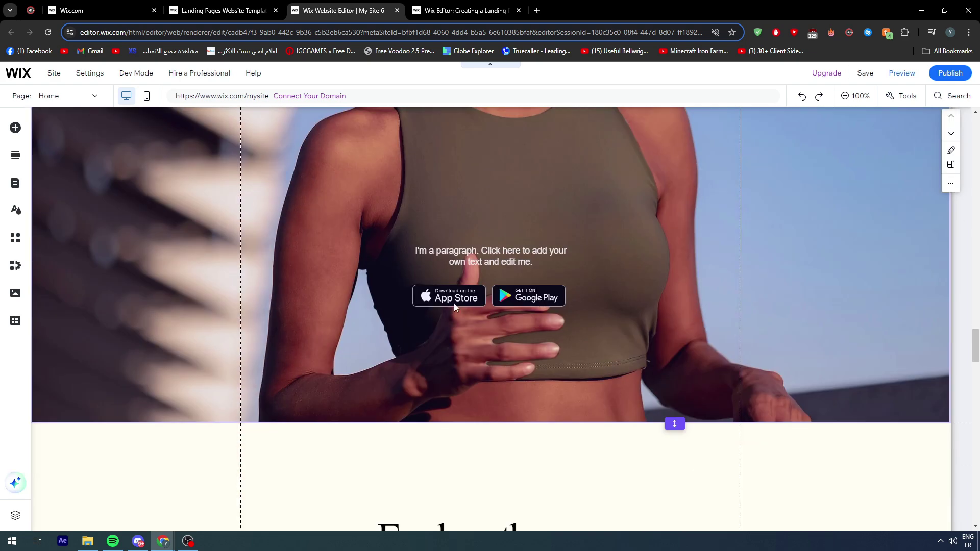
scroll(452, 301, "up", 1)
scroll(467, 297, "down", 4)
scroll(474, 294, "down", 1)
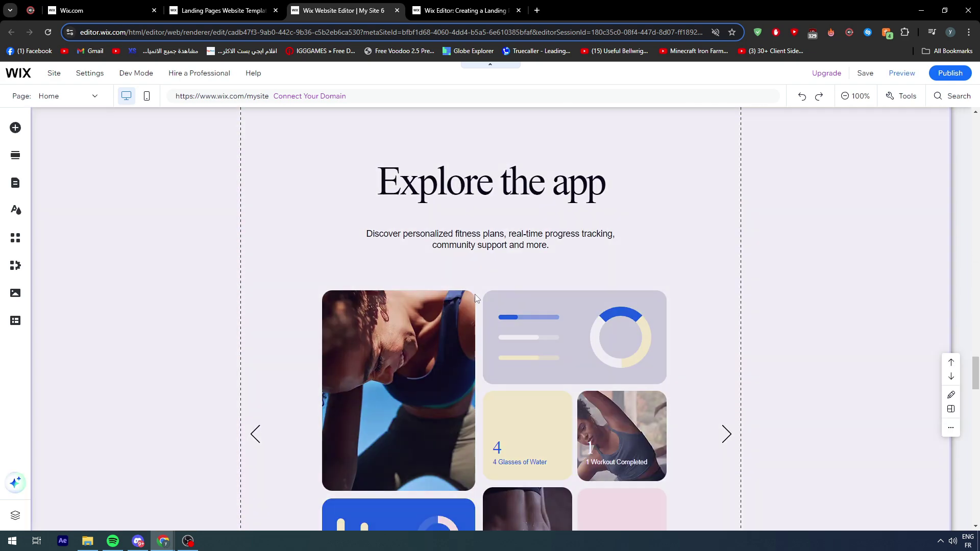
scroll(524, 271, "down", 4)
scroll(573, 273, "down", 3)
scroll(636, 286, "down", 4)
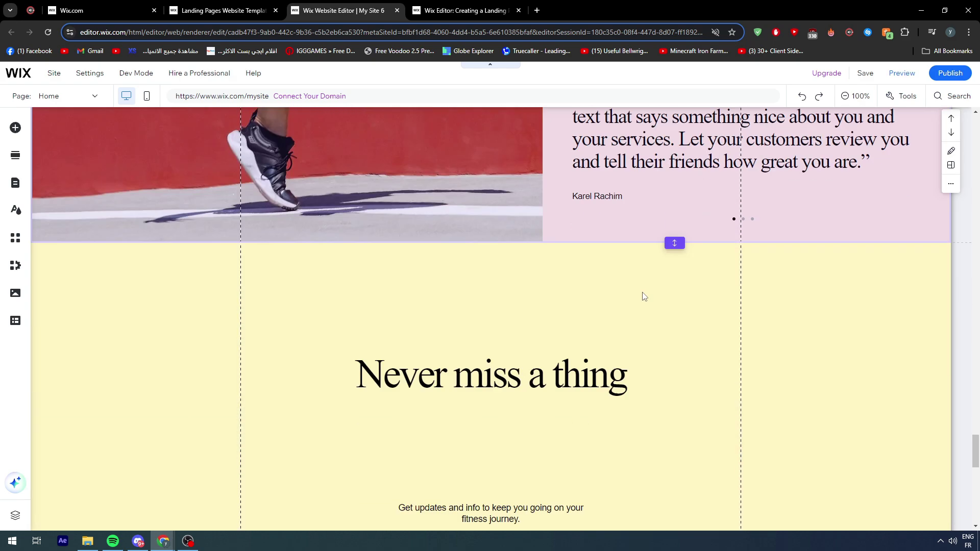
scroll(641, 296, "down", 4)
scroll(627, 306, "down", 1)
scroll(617, 309, "down", 3)
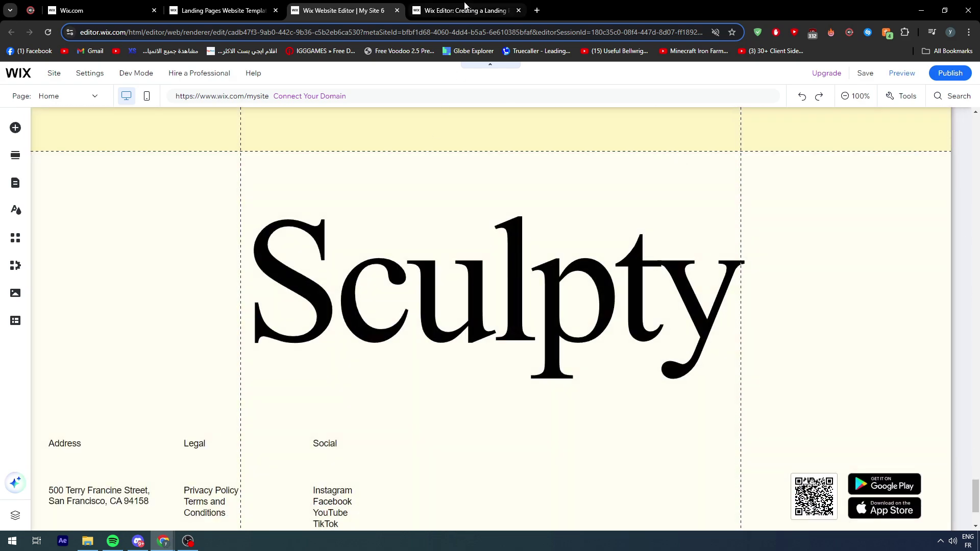
left_click(467, 10)
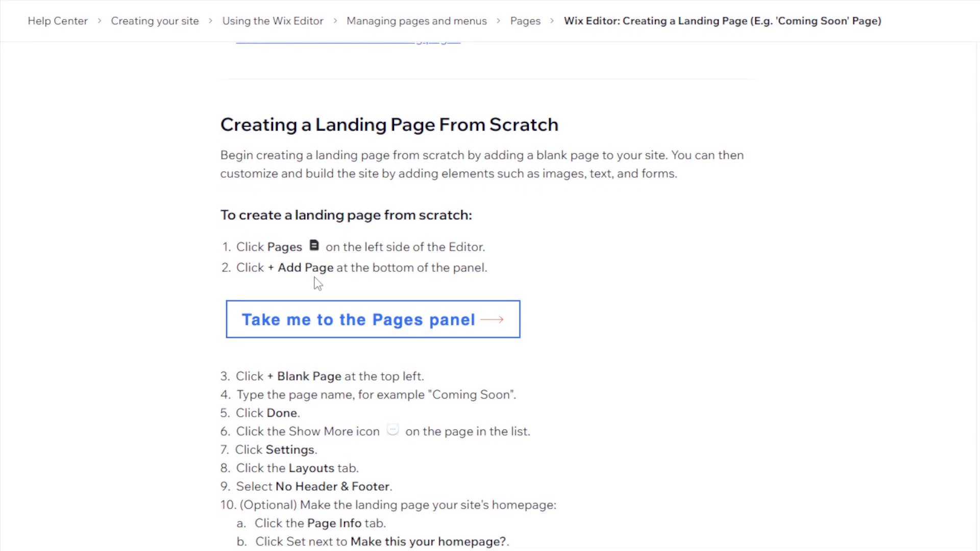
left_click(111, 11)
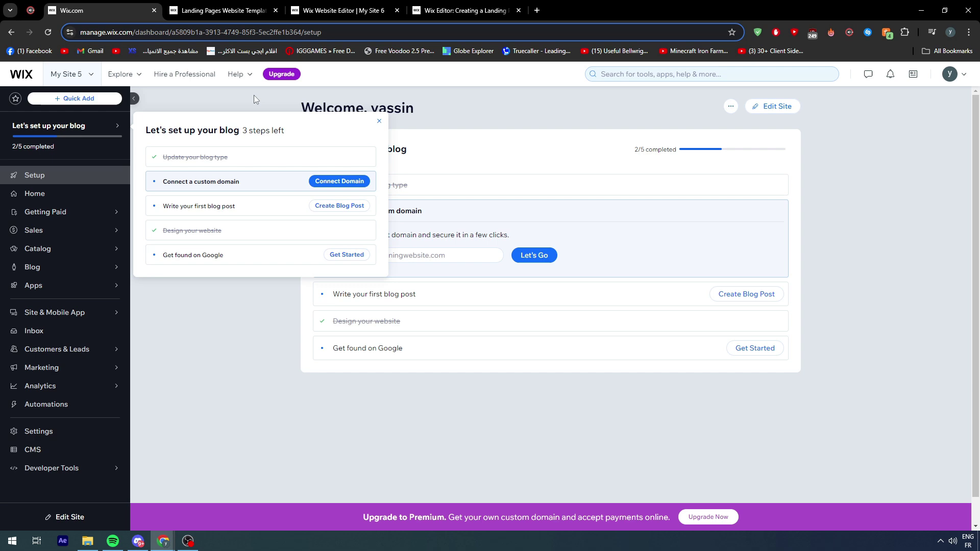
left_click(238, 12)
left_click(309, 7)
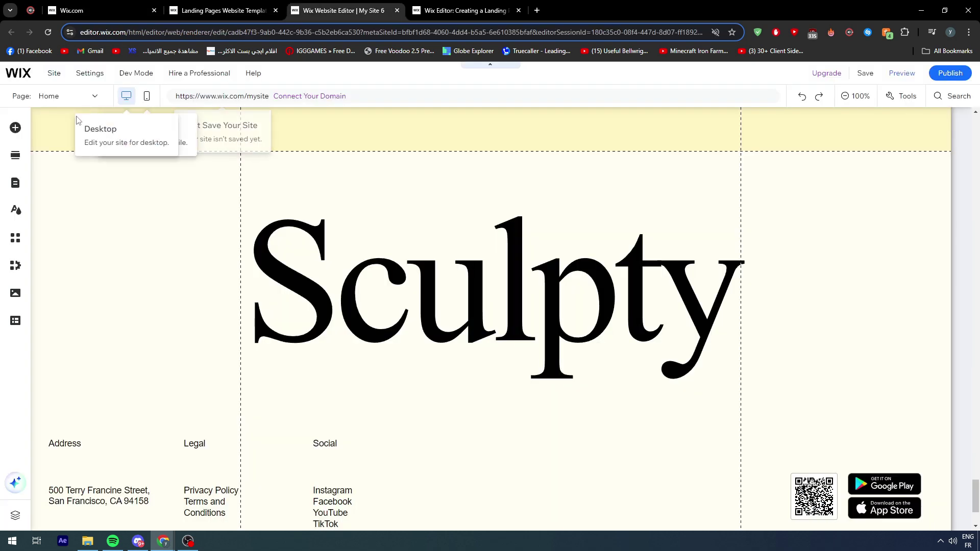
Step: Browse the Text, Video & Music, Embed Code and Community element categories
left_click(15, 127)
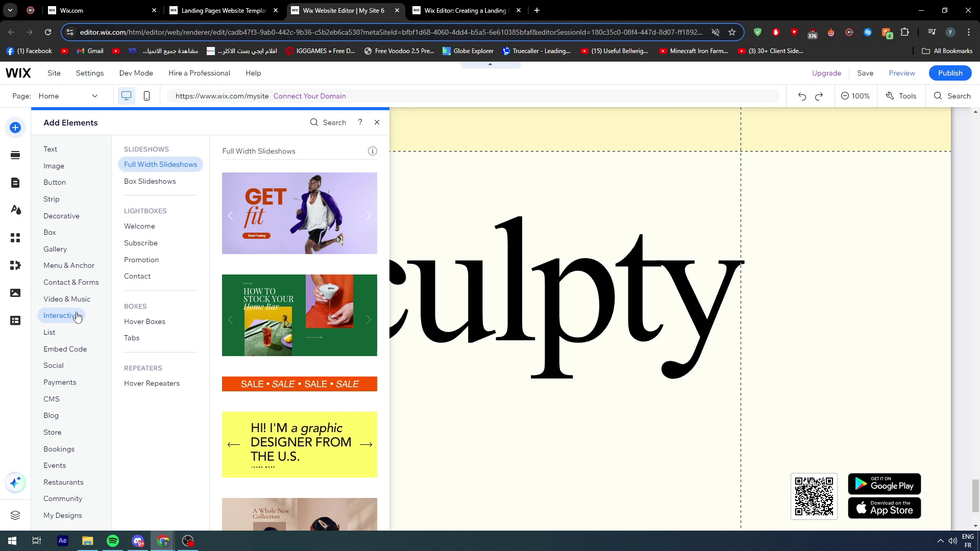
left_click(77, 98)
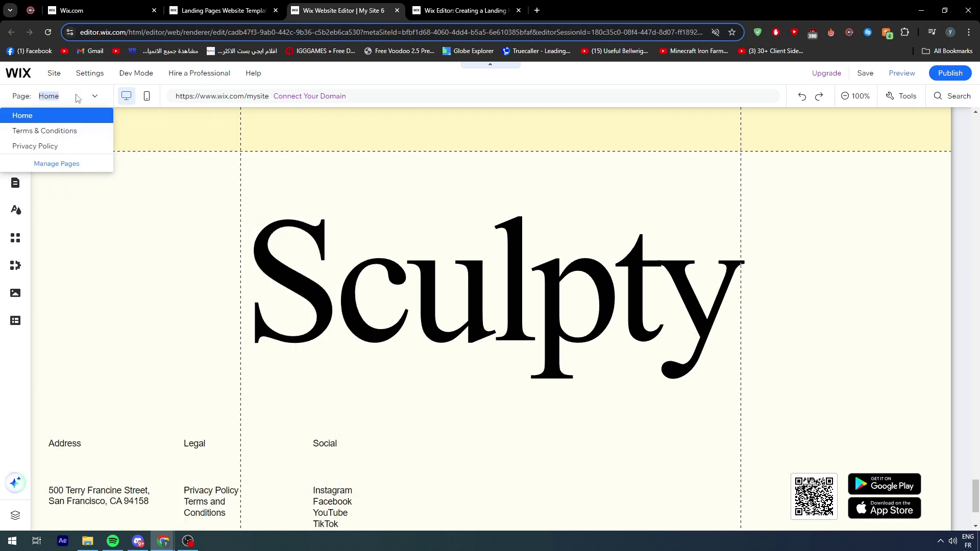
left_click(77, 98)
left_click(16, 129)
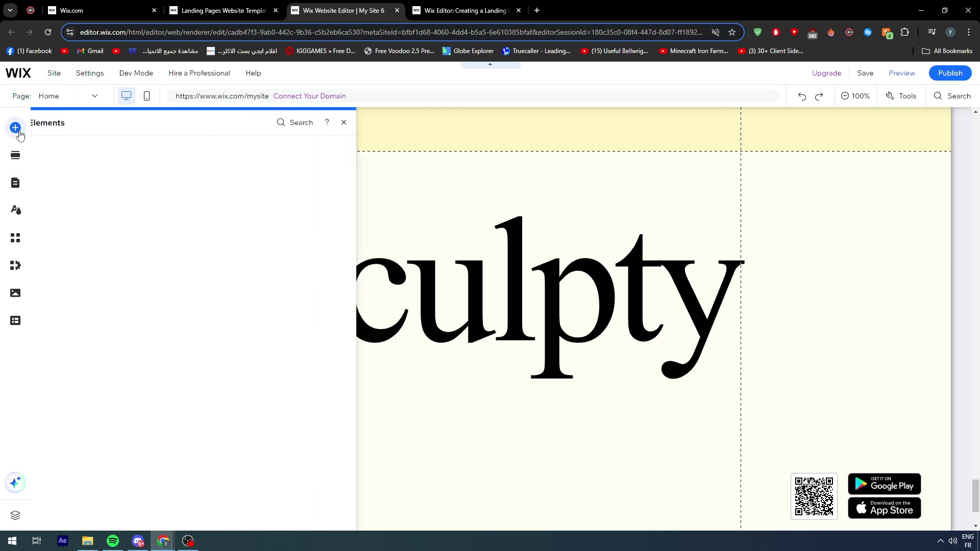
left_click(51, 150)
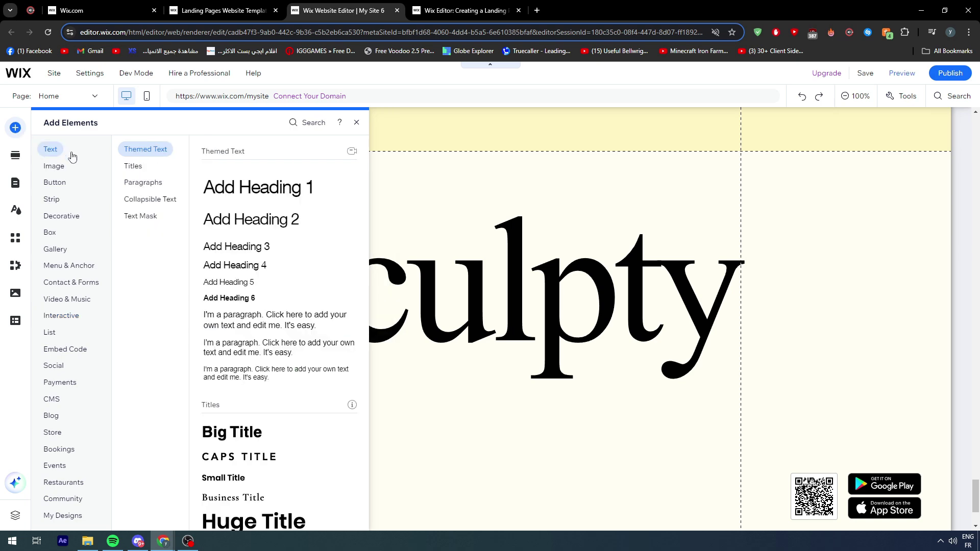
left_click(84, 299)
left_click(78, 349)
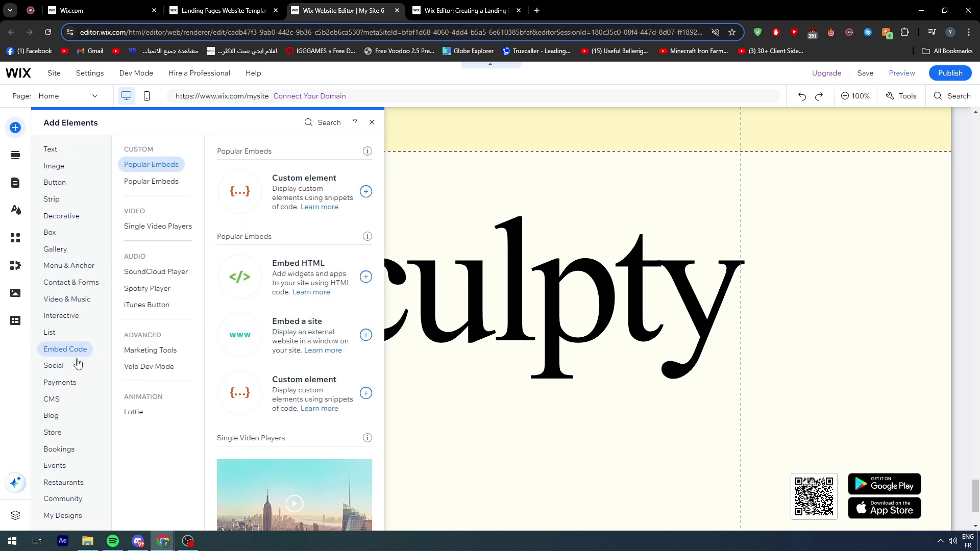
left_click(70, 499)
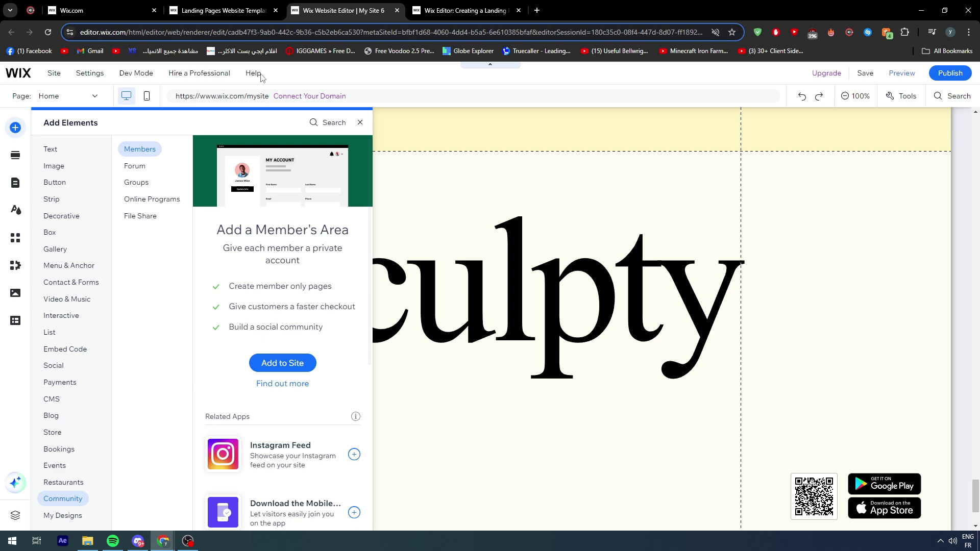
Step: Highlight the help article's first step line, then return to the editor
left_click(418, 10)
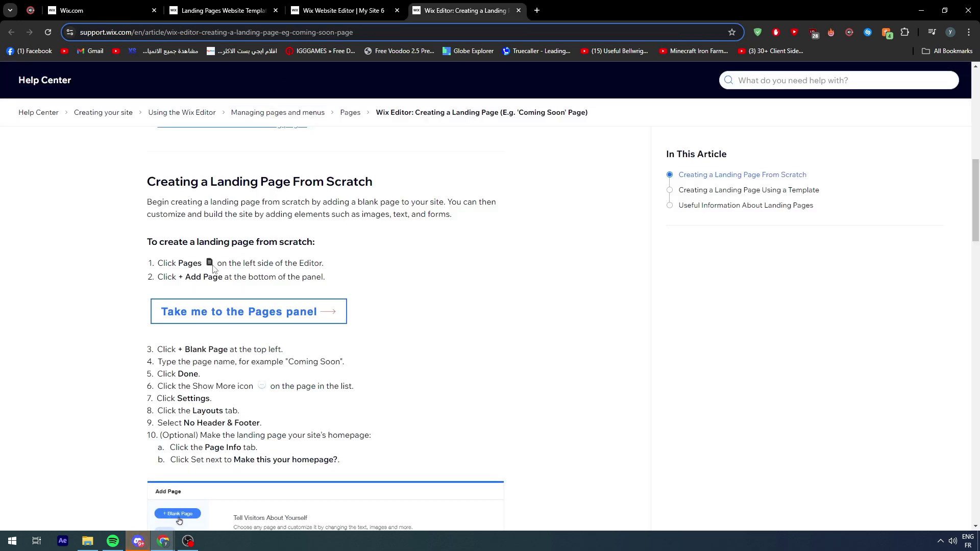
left_click_drag(164, 264, 210, 263)
triple_click(235, 262)
left_click(350, 6)
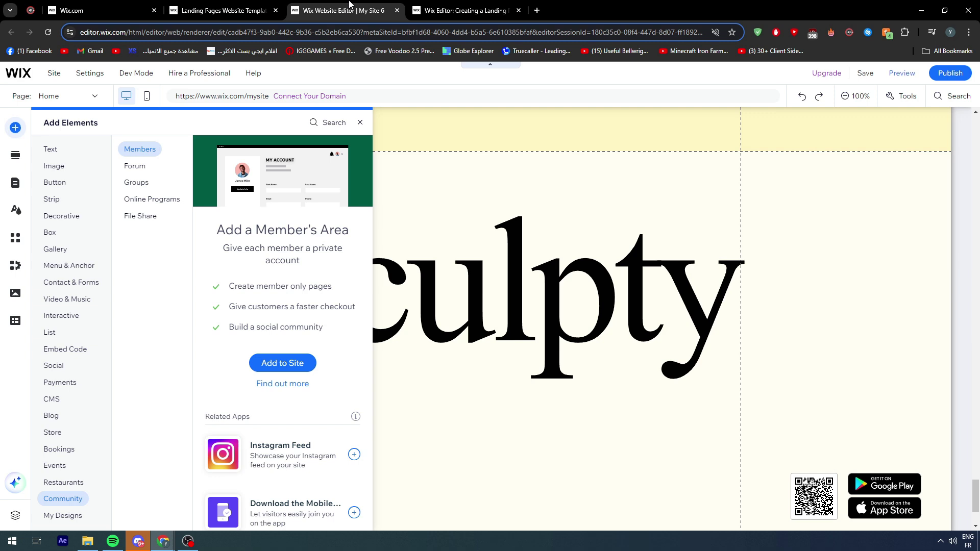
Step: Add a blank 'New Page' to the Sculpty site through the pages manager
left_click(62, 97)
left_click(55, 164)
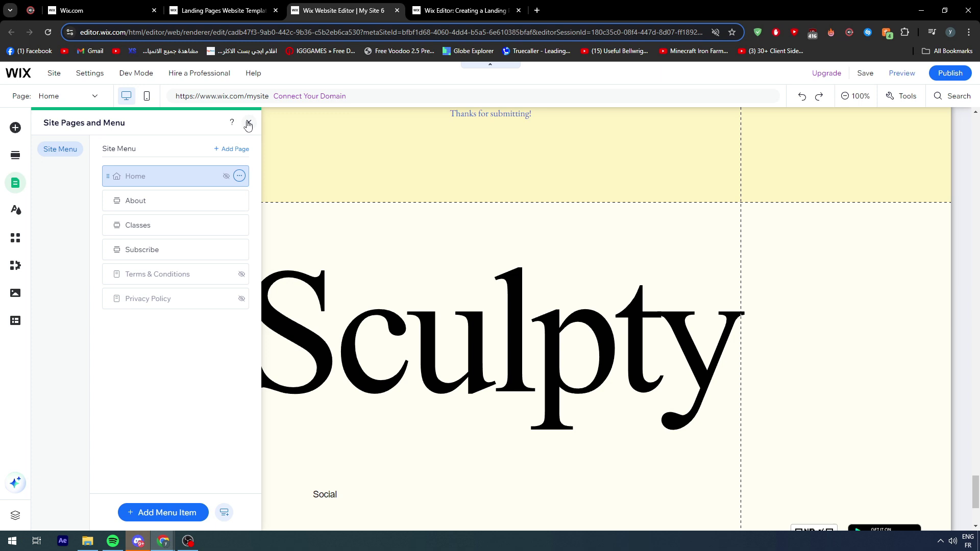
left_click(231, 150)
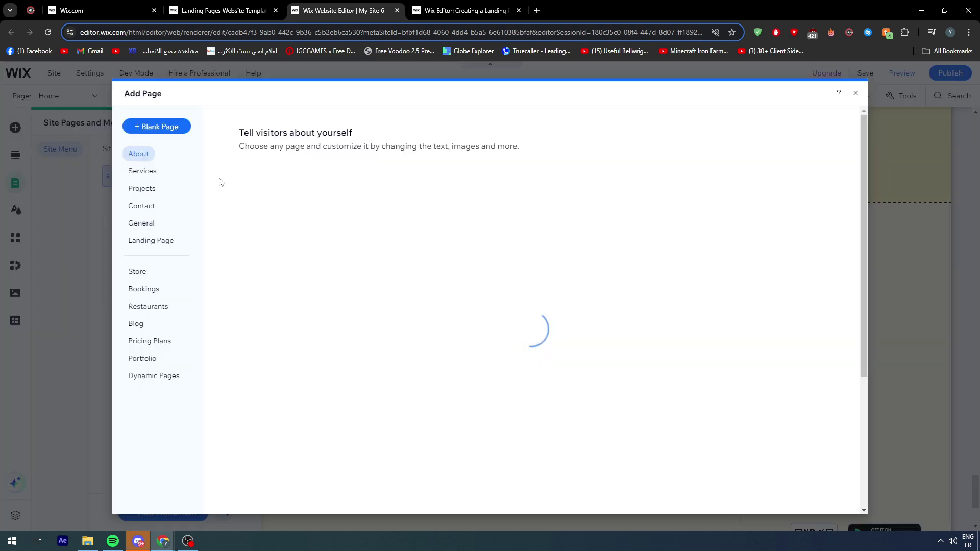
left_click(152, 125)
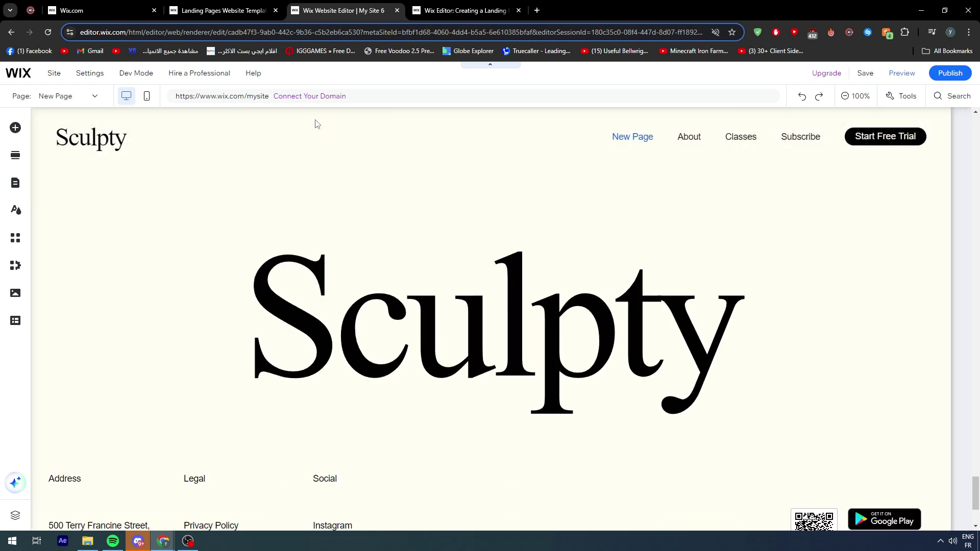
scroll(315, 123, "down", 2)
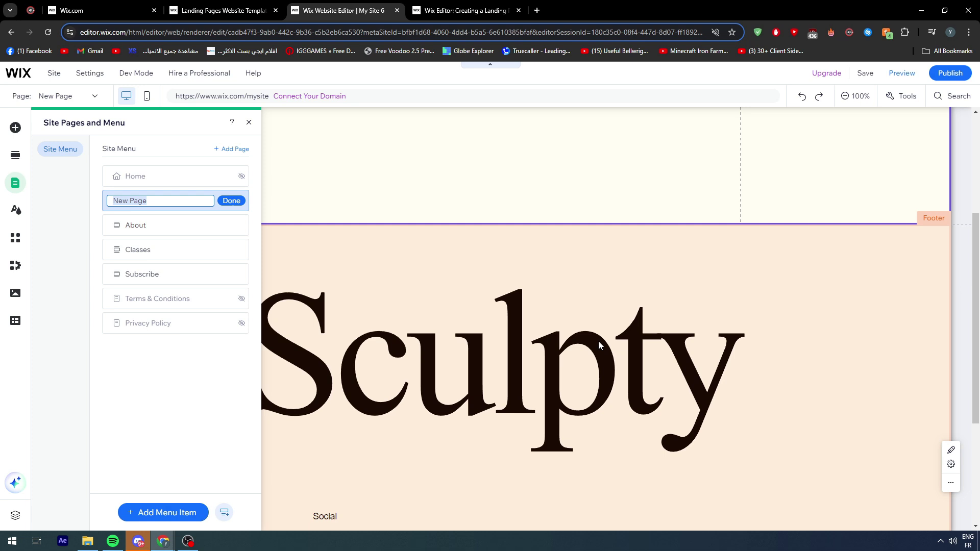
scroll(598, 340, "up", 3)
scroll(457, 390, "down", 3)
Step: Delete the large Sculpty footer wordmark and return to the landing-page help article
left_click(481, 339)
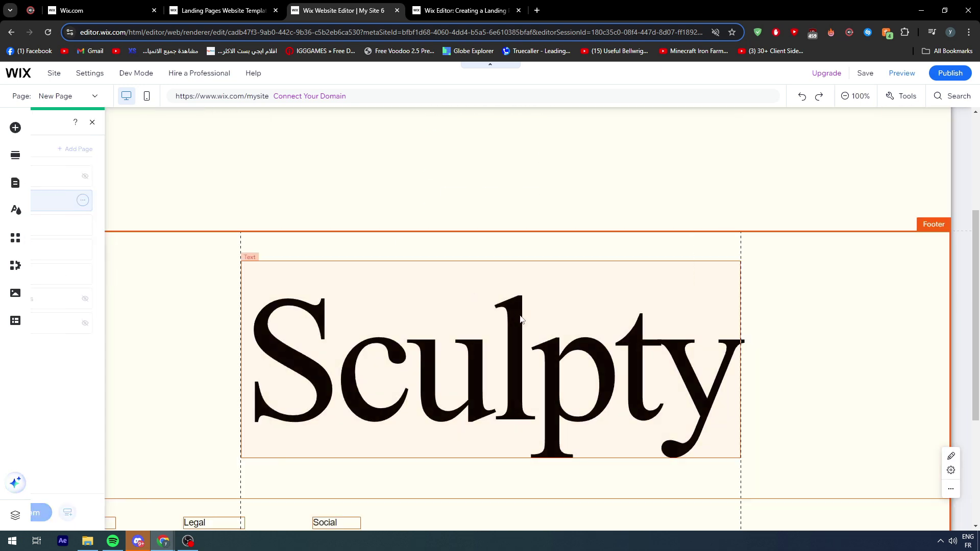
left_click(481, 339)
key("Delete")
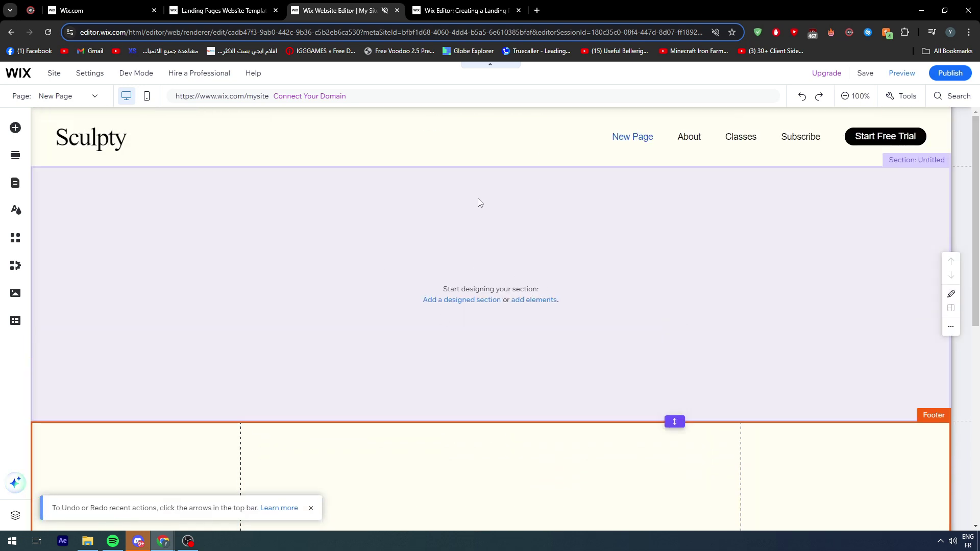
left_click(478, 202)
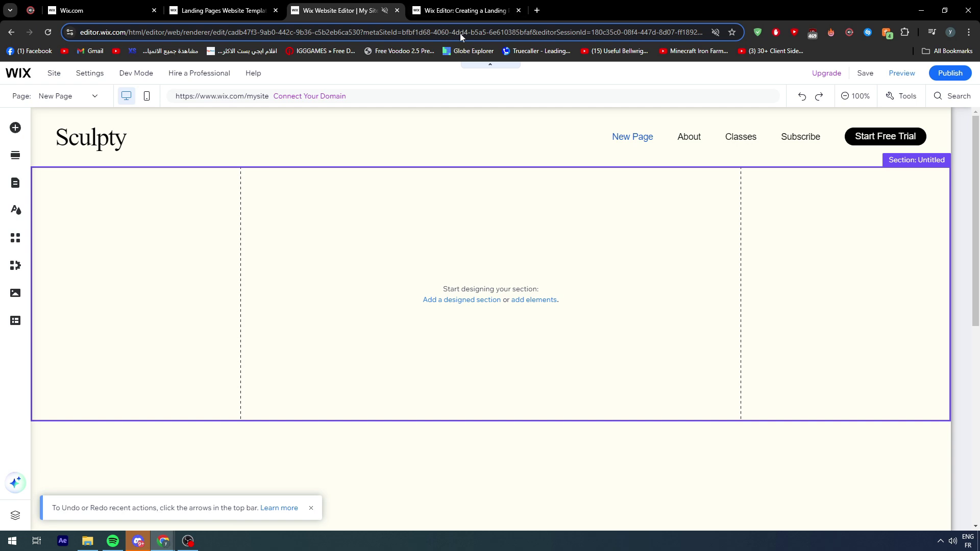
mouse_move(456, 179)
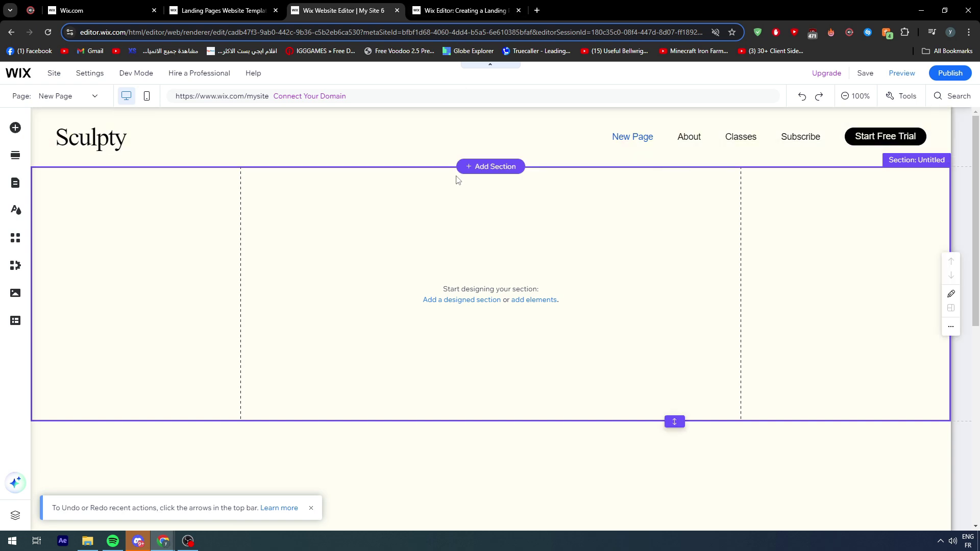
key("ctrl+Tab")
scroll(286, 371, "down", 2)
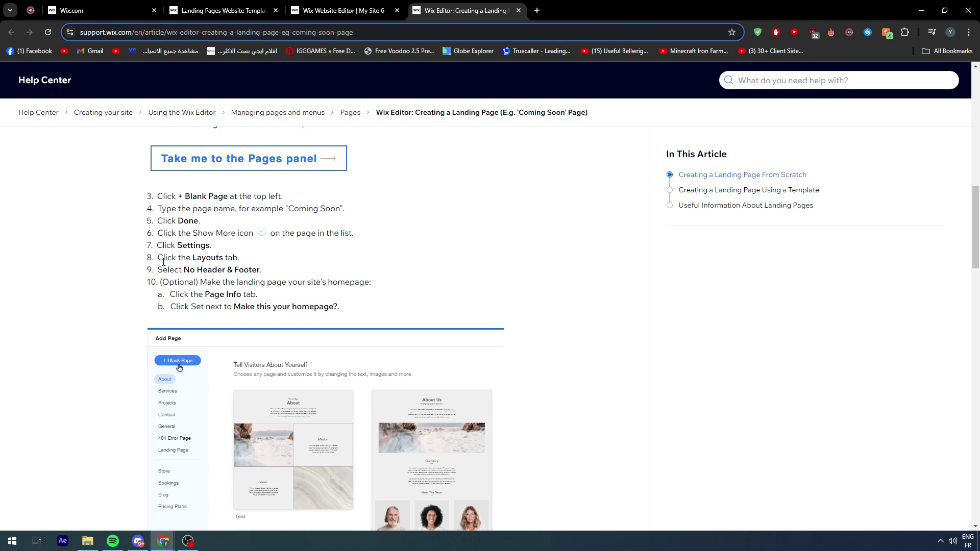
scroll(227, 253, "down", 1)
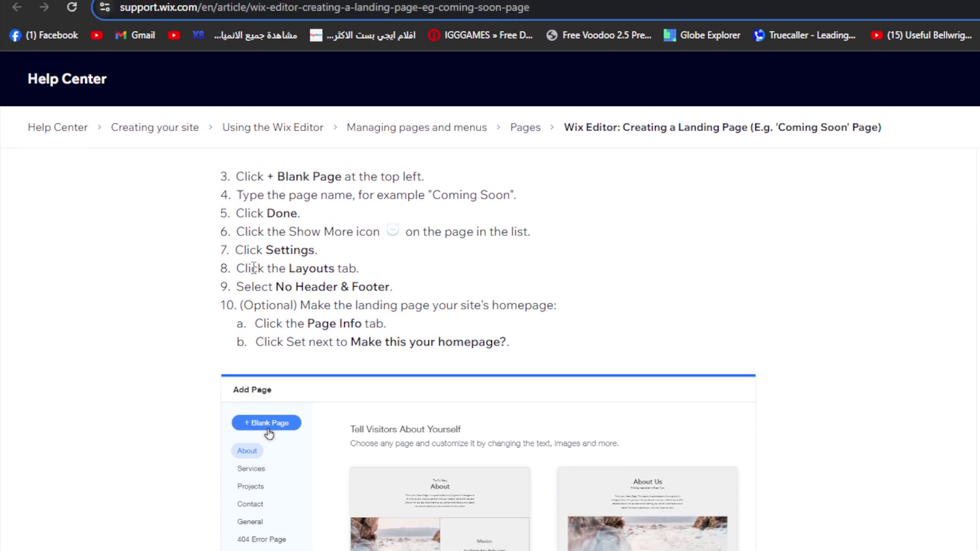
scroll(305, 281, "down", 3)
scroll(304, 281, "up", 3)
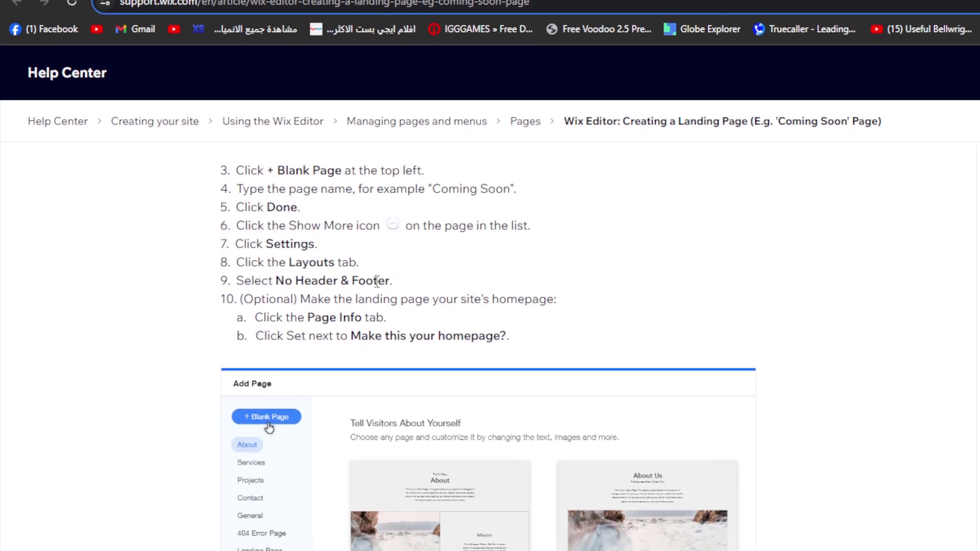
left_click_drag(258, 286, 340, 286)
left_click(387, 284)
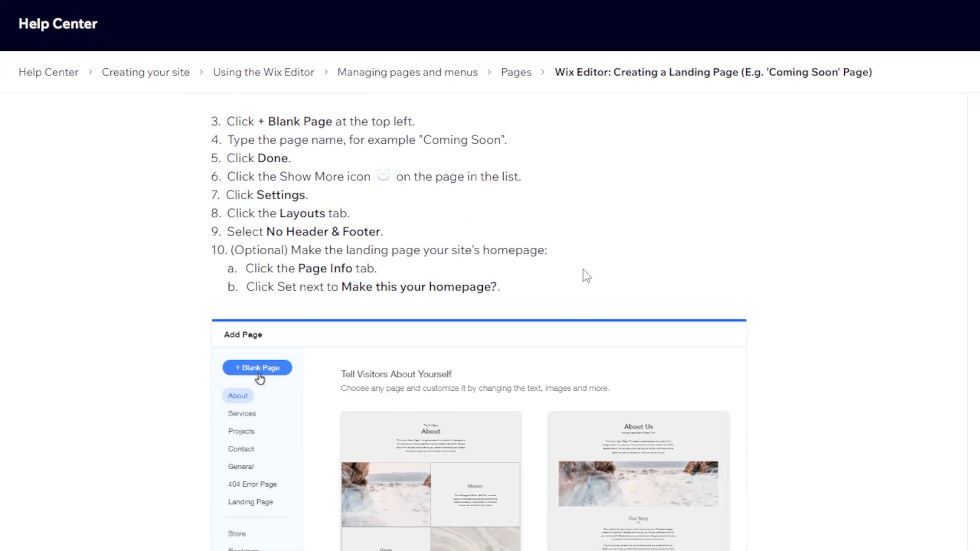
scroll(582, 274, "down", 5)
scroll(447, 282, "down", 3)
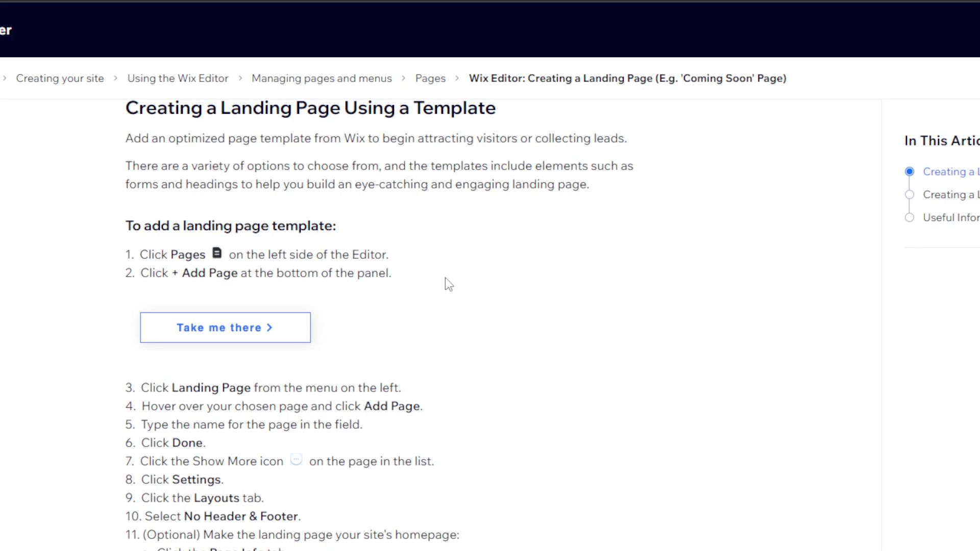
scroll(286, 252, "down", 4)
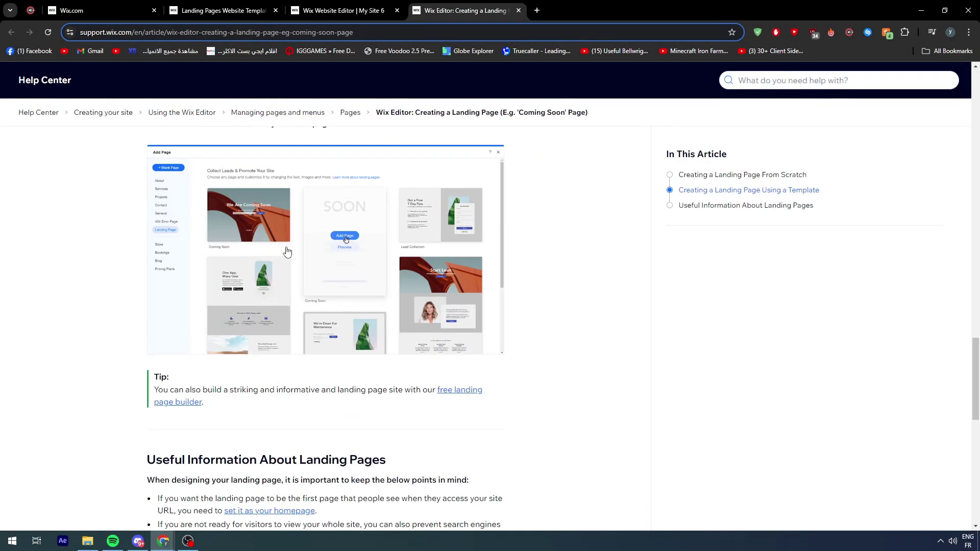
scroll(287, 252, "up", 4)
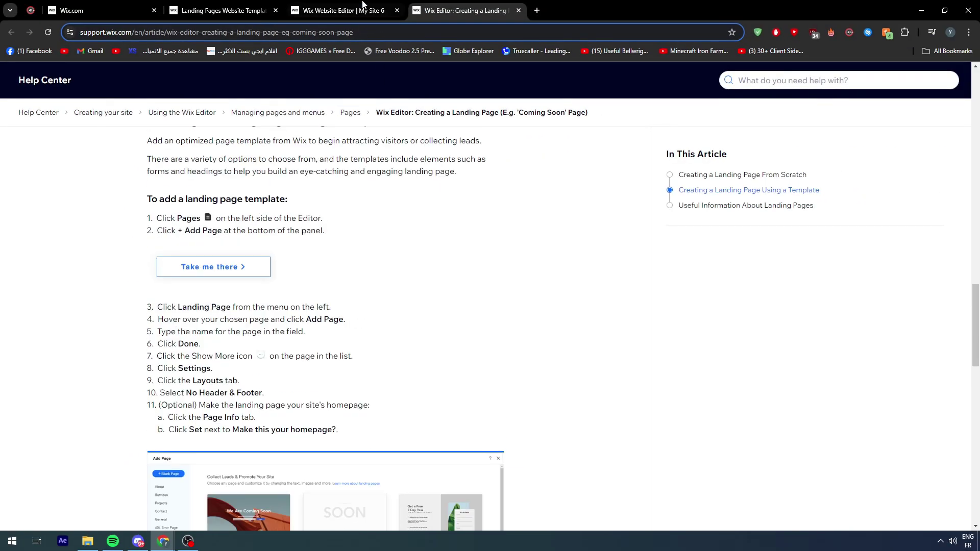
Step: Try deleting the header, add a second blank page, and delete its empty section
left_click(363, 6)
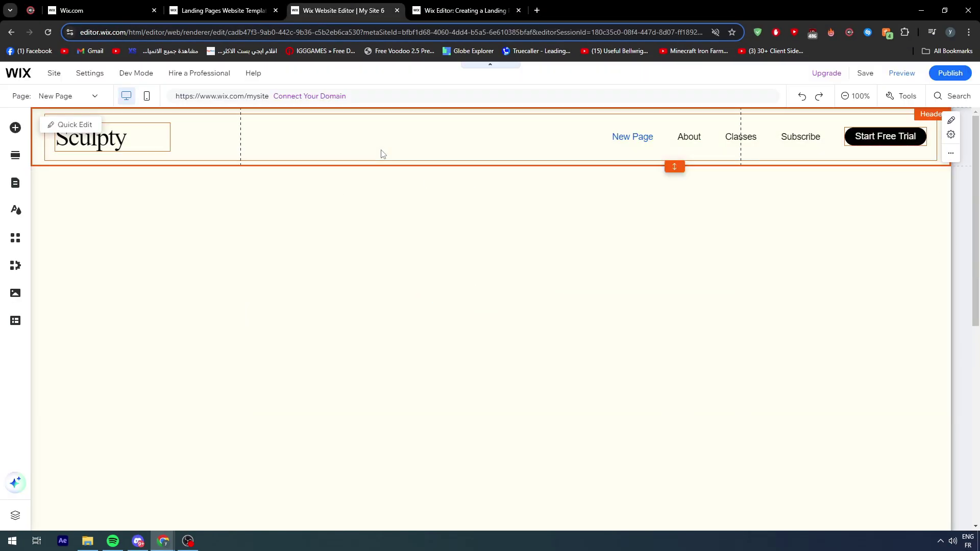
key("Delete")
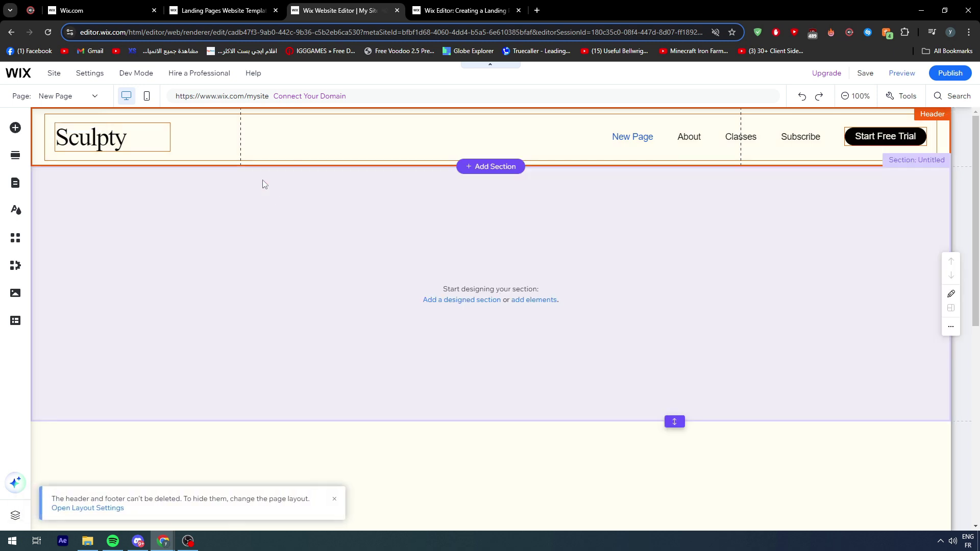
scroll(299, 268, "down", 5)
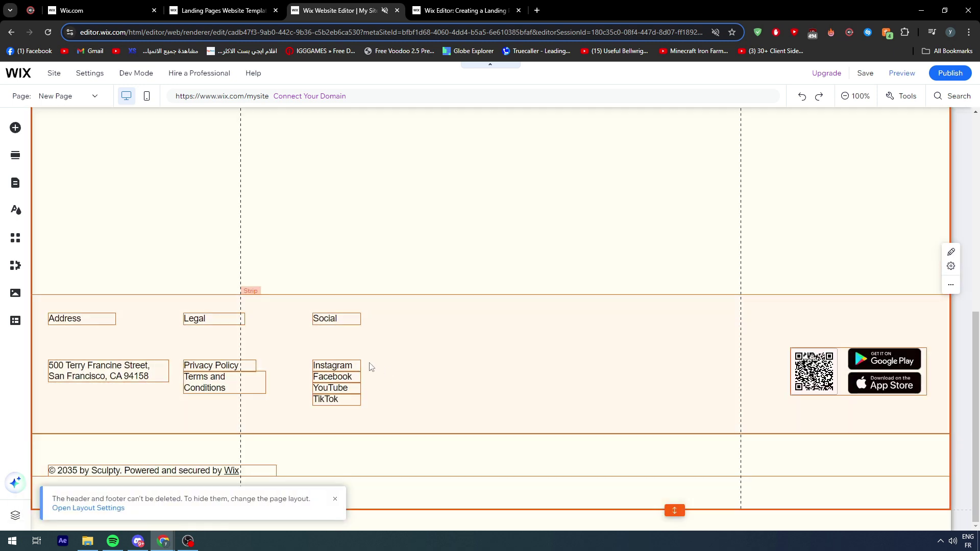
scroll(368, 365, "up", 3)
left_click(74, 99)
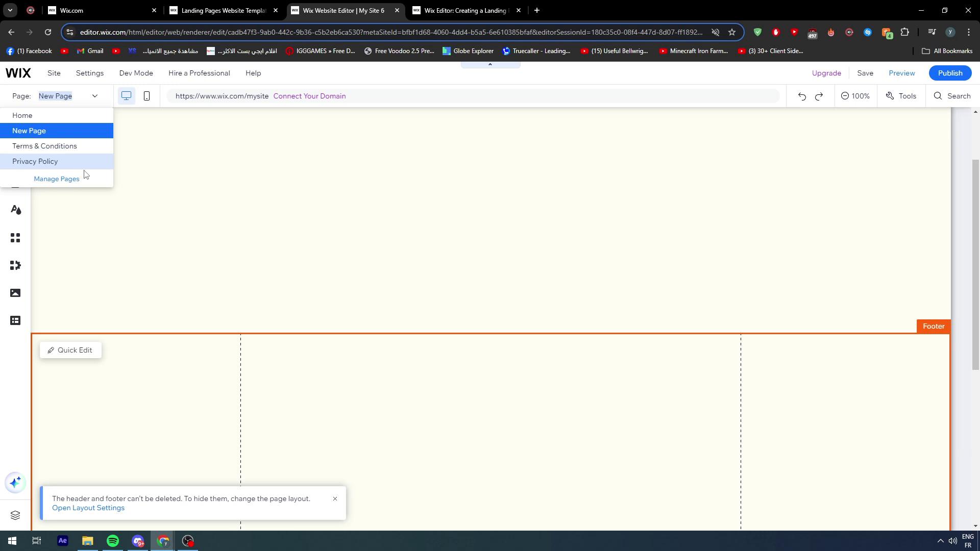
left_click(54, 179)
left_click(230, 149)
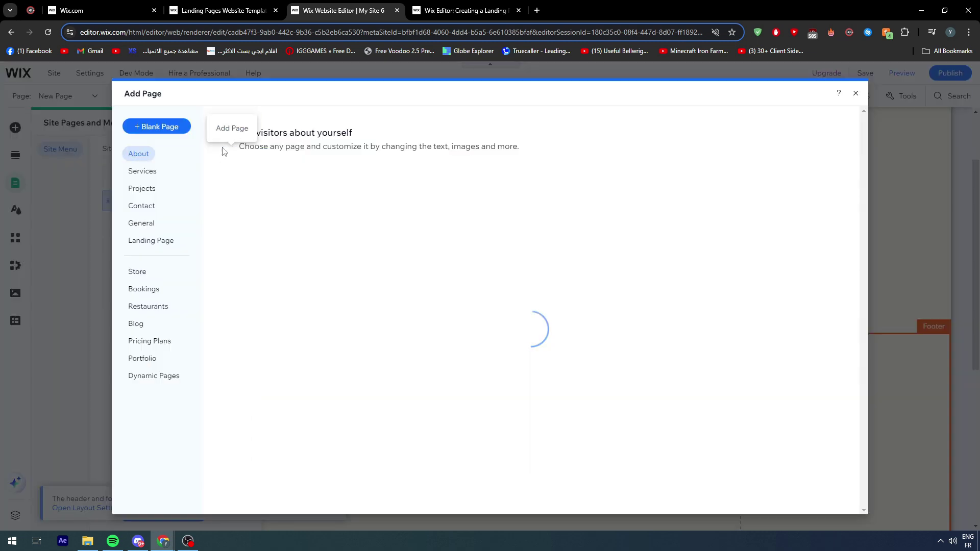
left_click(146, 129)
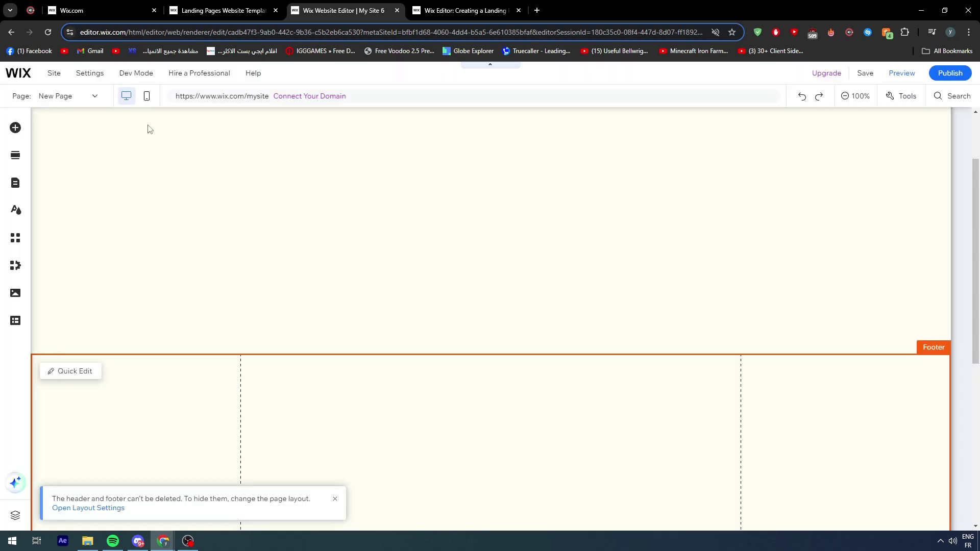
left_click(97, 98)
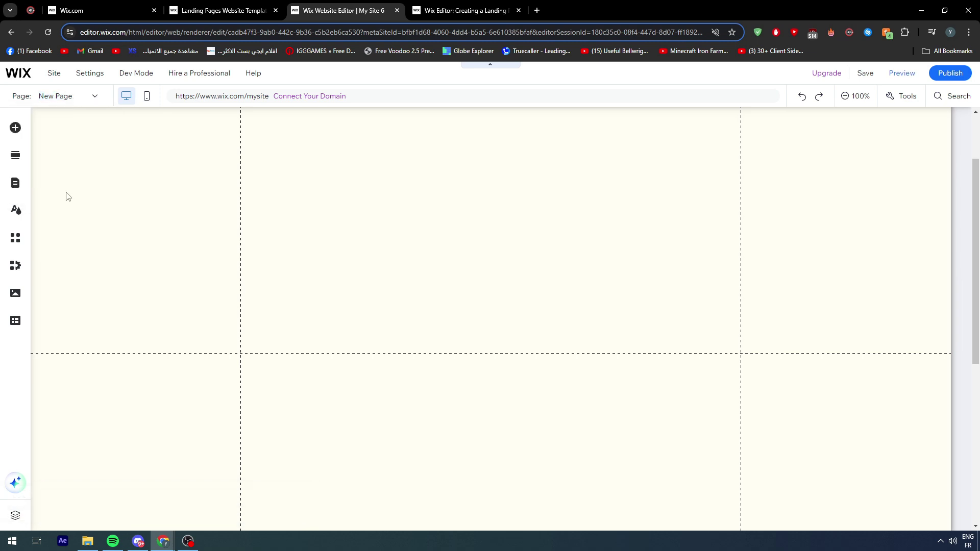
scroll(460, 321, "down", 5)
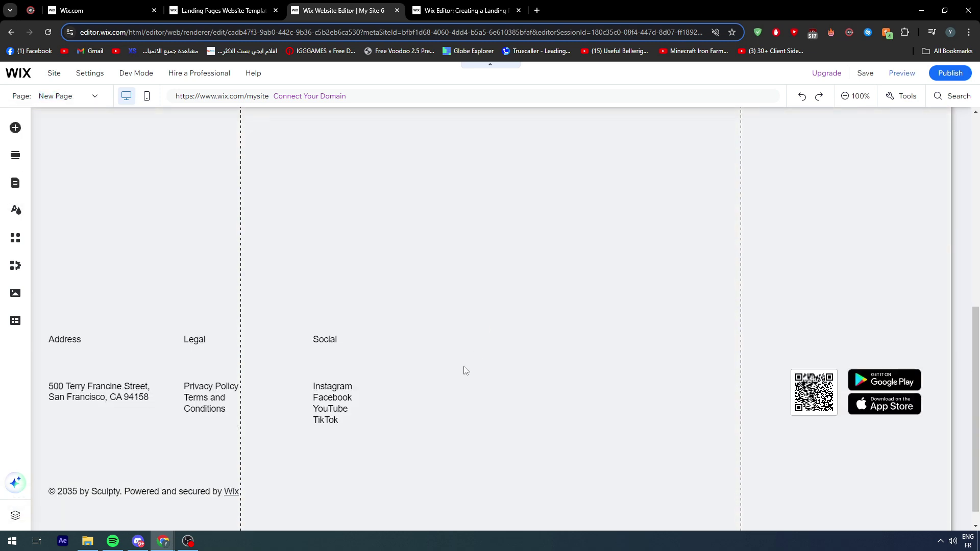
scroll(440, 366, "up", 5)
scroll(491, 244, "down", 5)
scroll(511, 169, "up", 5)
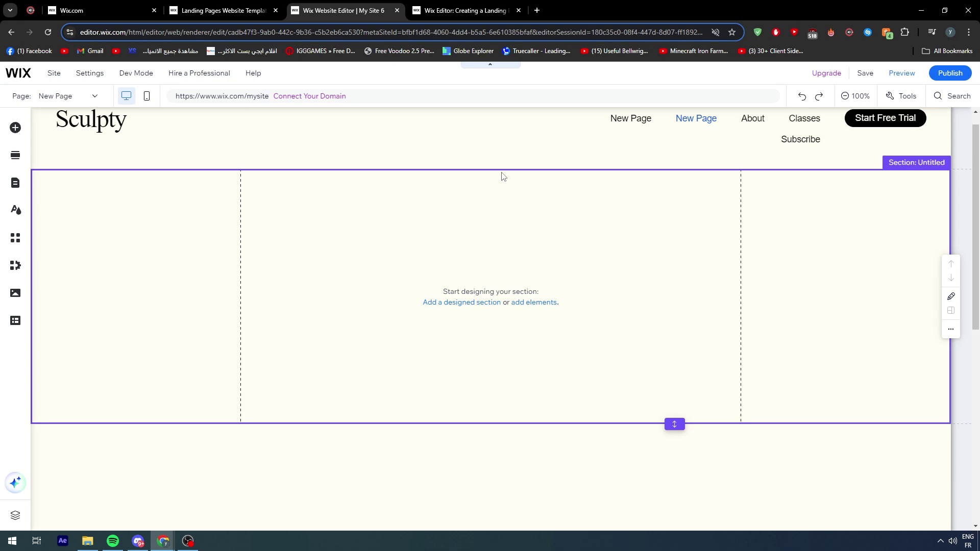
key("Delete")
key("Delete")
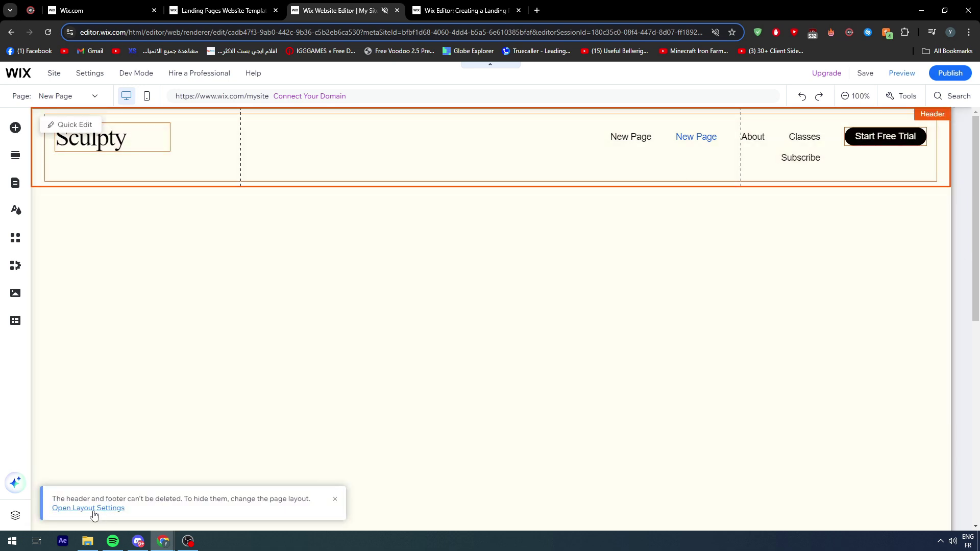
left_click(98, 508)
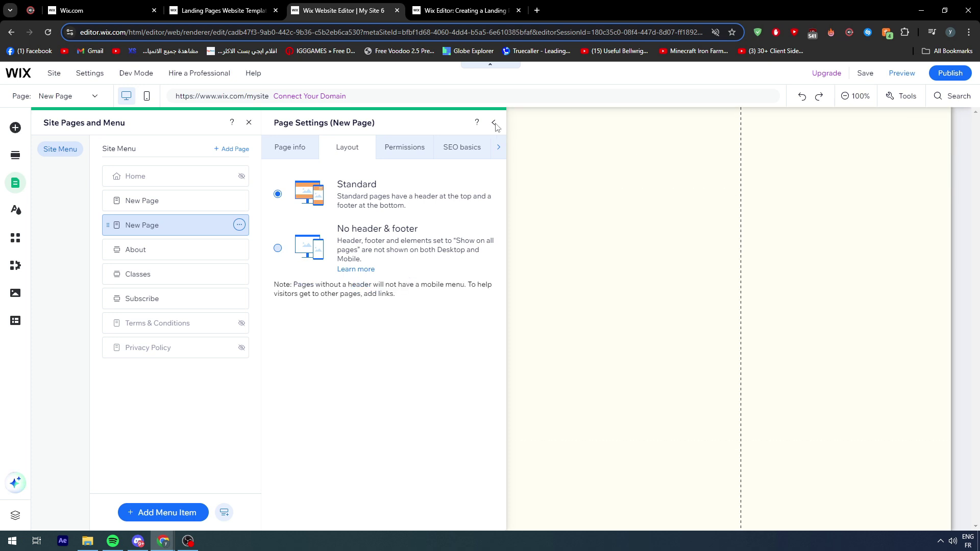
left_click(569, 394)
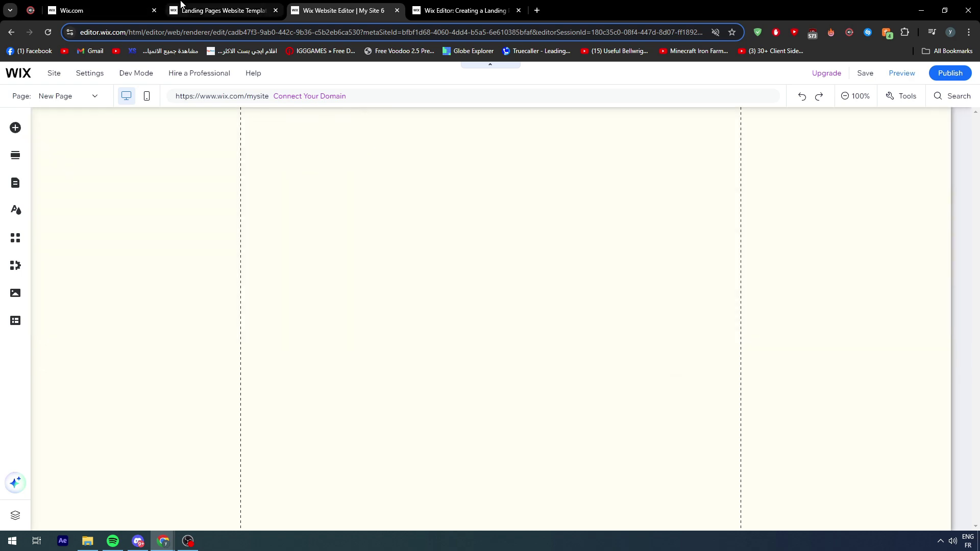
left_click(247, 10)
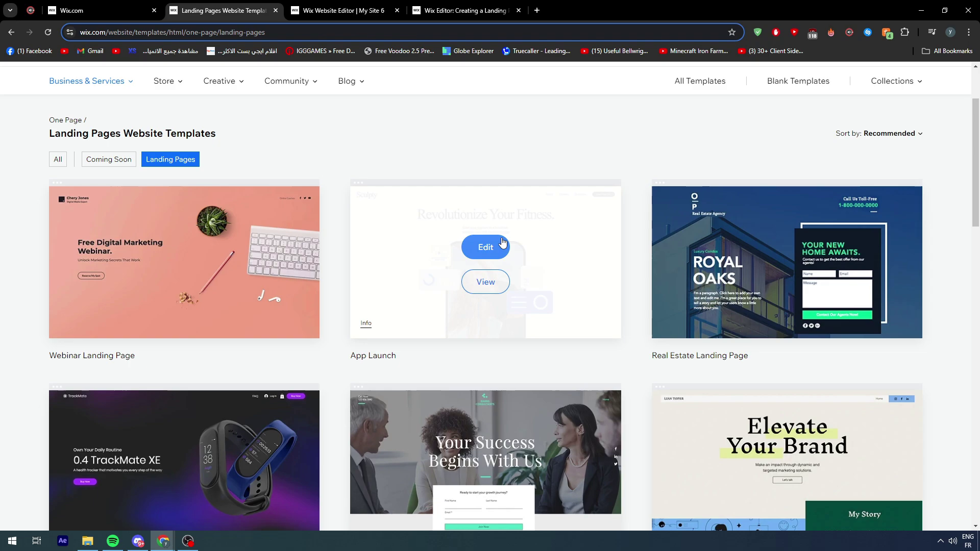
scroll(483, 173, "down", 1)
scroll(485, 215, "down", 3)
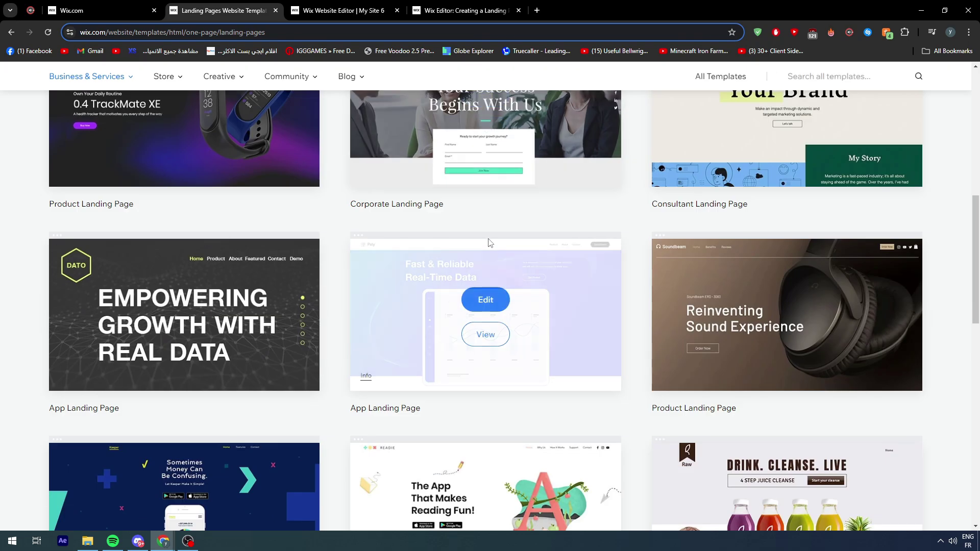
scroll(489, 234, "down", 5)
scroll(582, 265, "up", 5)
scroll(600, 277, "up", 3)
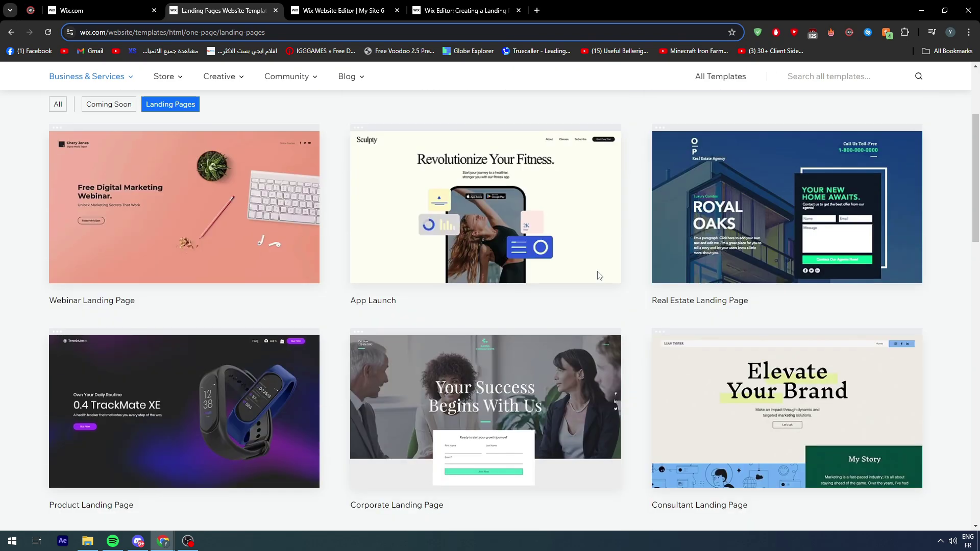
scroll(486, 253, "up", 1)
scroll(486, 253, "up", 3)
left_click(344, 10)
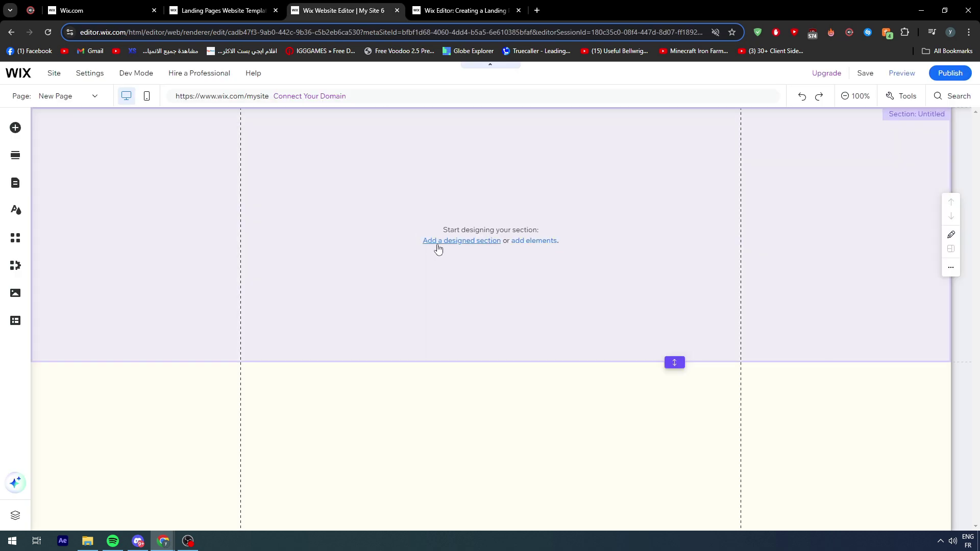